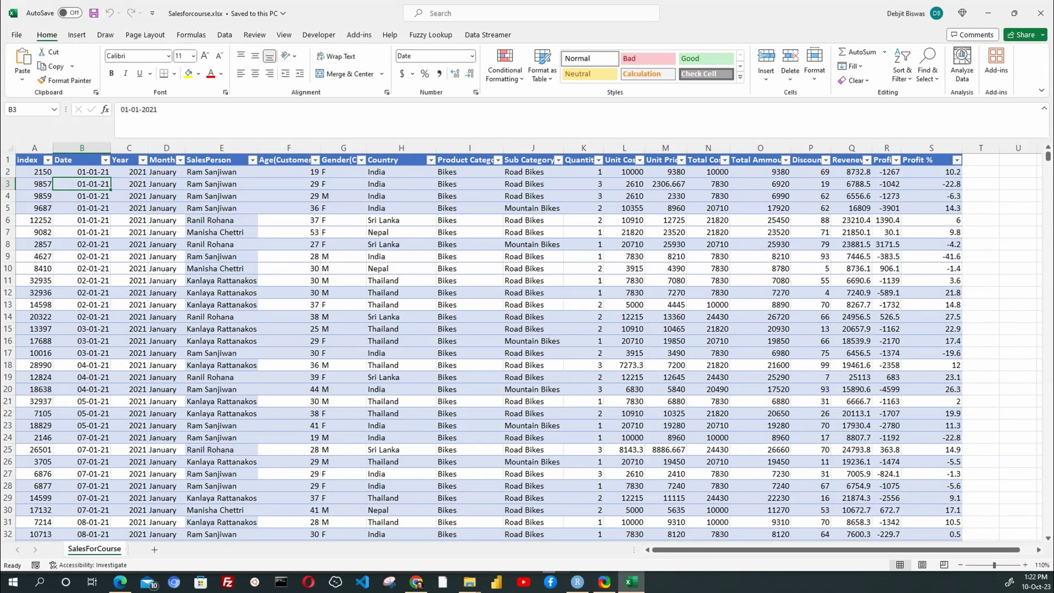
Restore the workbook window and check the Year and Month filter lists without filtering.
left_click(1014, 13)
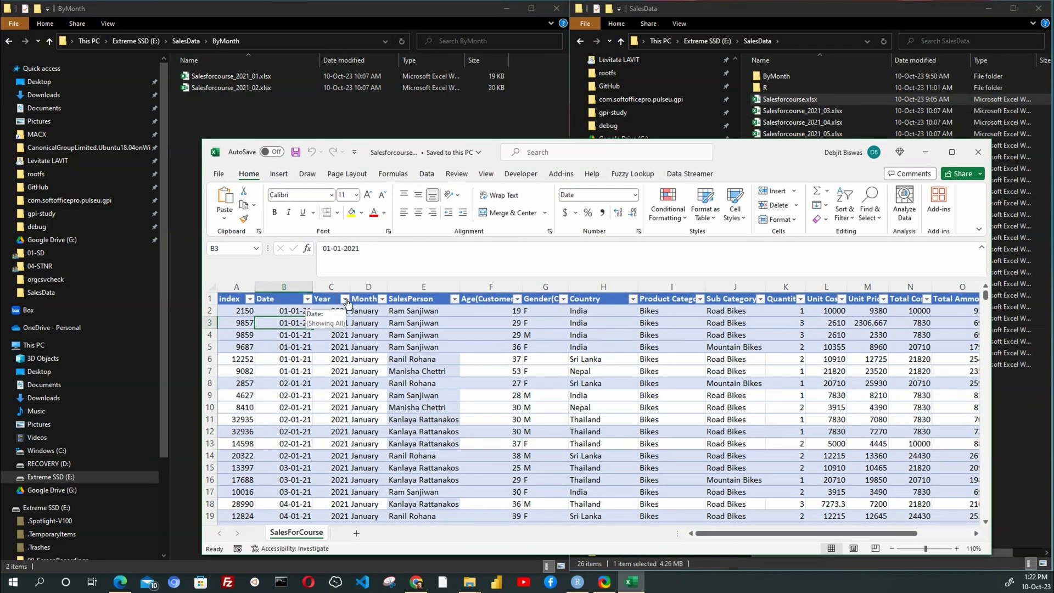
left_click(345, 299)
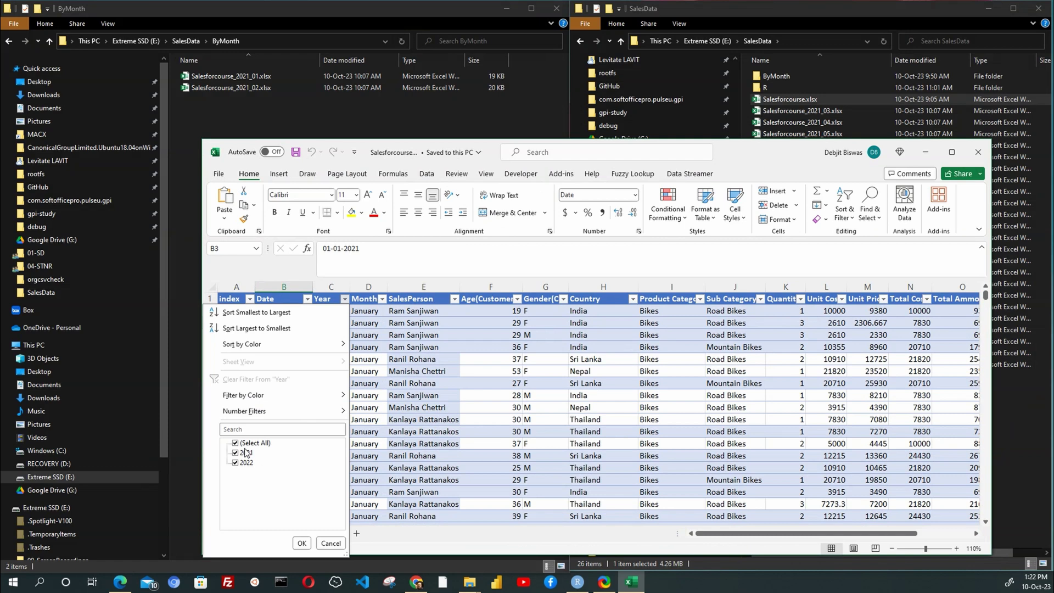
left_click(344, 300)
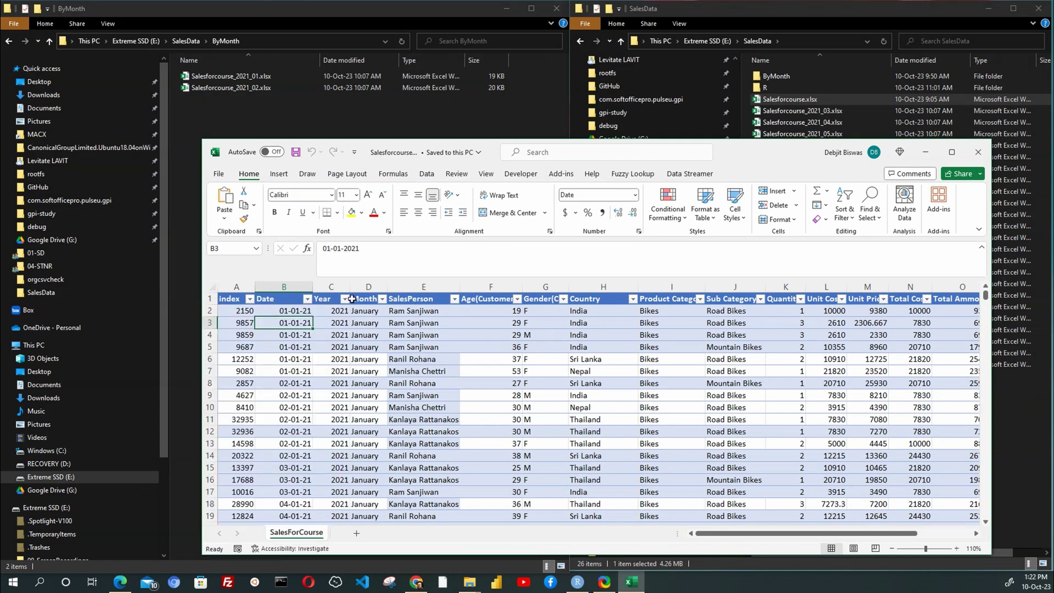
left_click(383, 303)
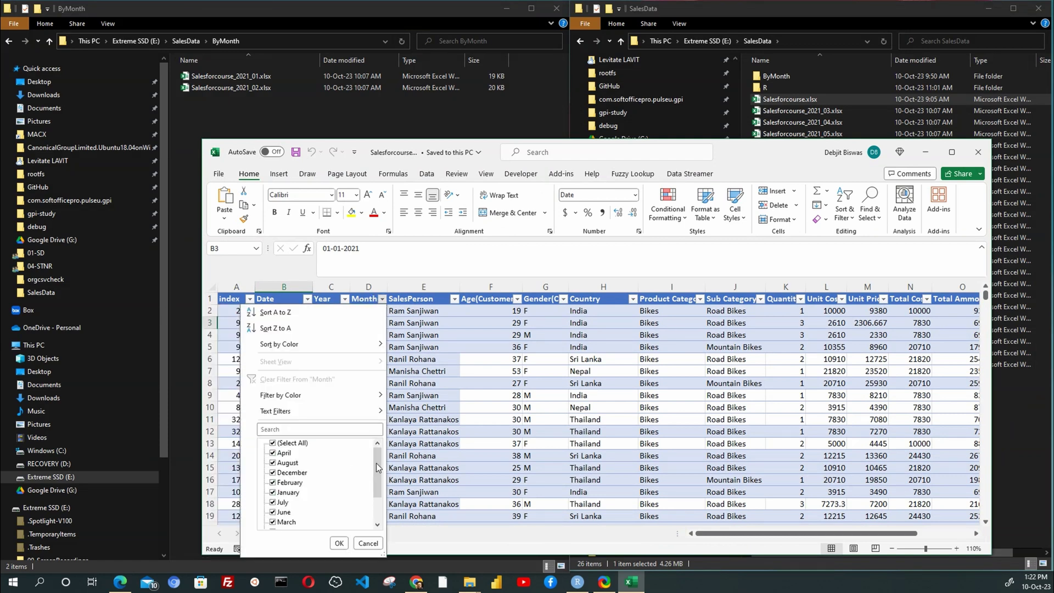
left_click_drag(379, 468, 378, 523)
left_click(370, 544)
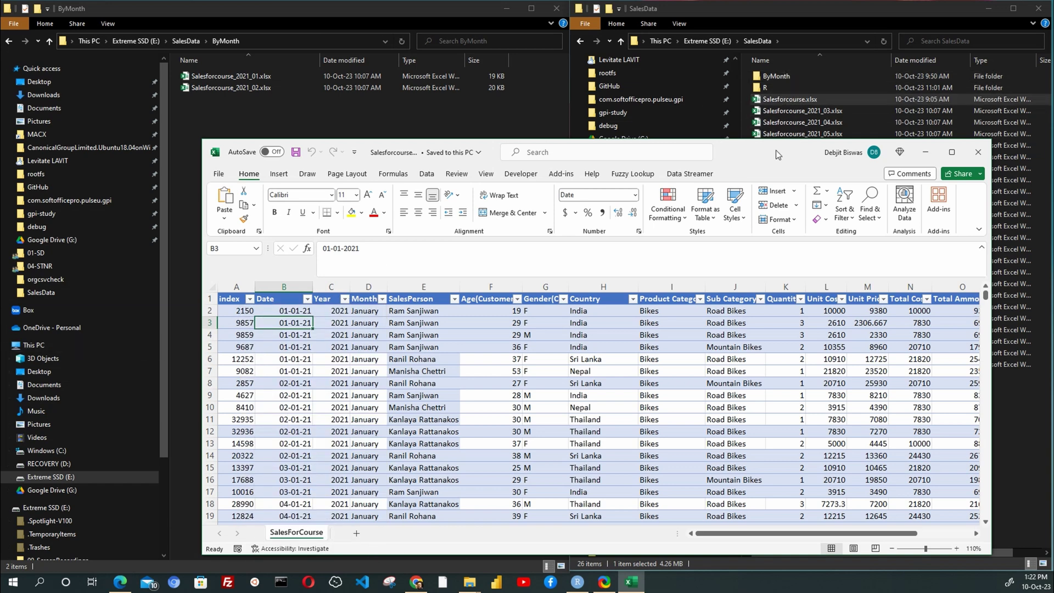
Move the workbook window higher and scroll to the sales table's final rows.
left_click_drag(776, 150, 770, 107)
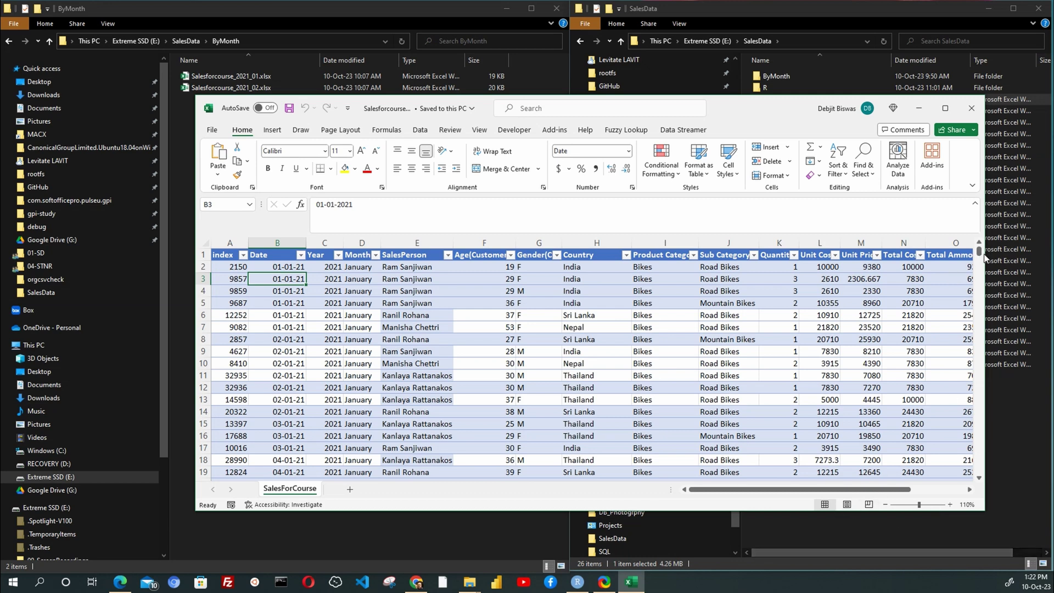
left_click_drag(980, 252, 980, 473)
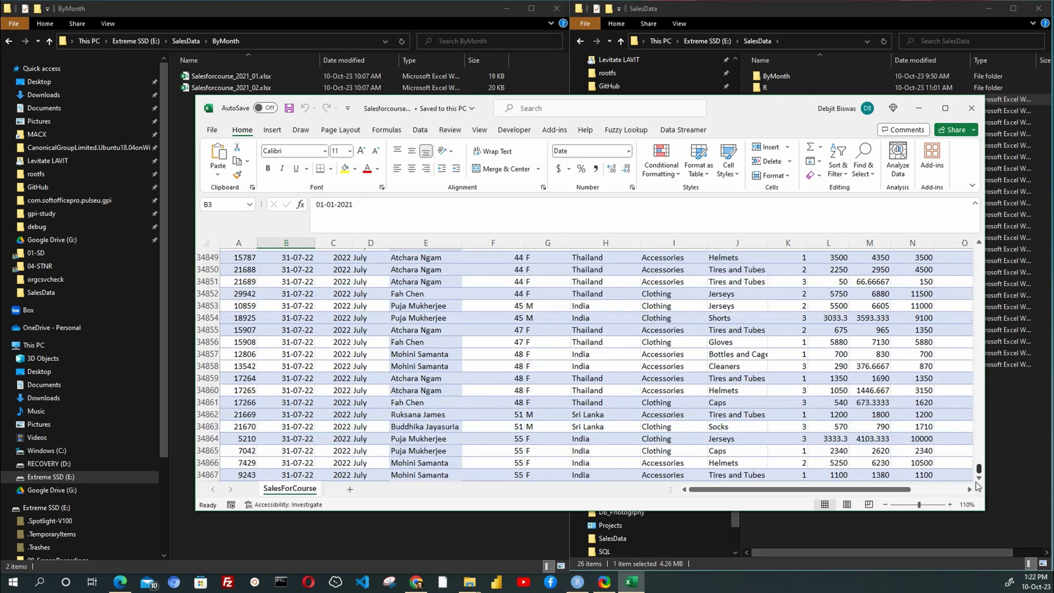
scroll(717, 397, "down", 4)
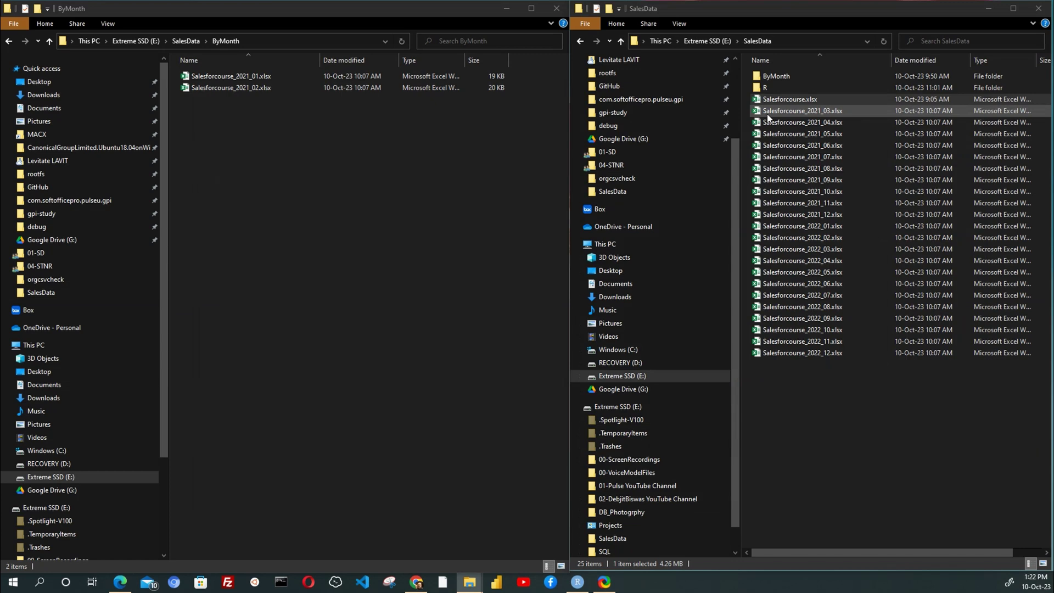
Compare ByMonth's 2021_01 and 2021_02 files with SalesData's March 2021–December 2022 files, then clear both selections.
left_click(223, 77)
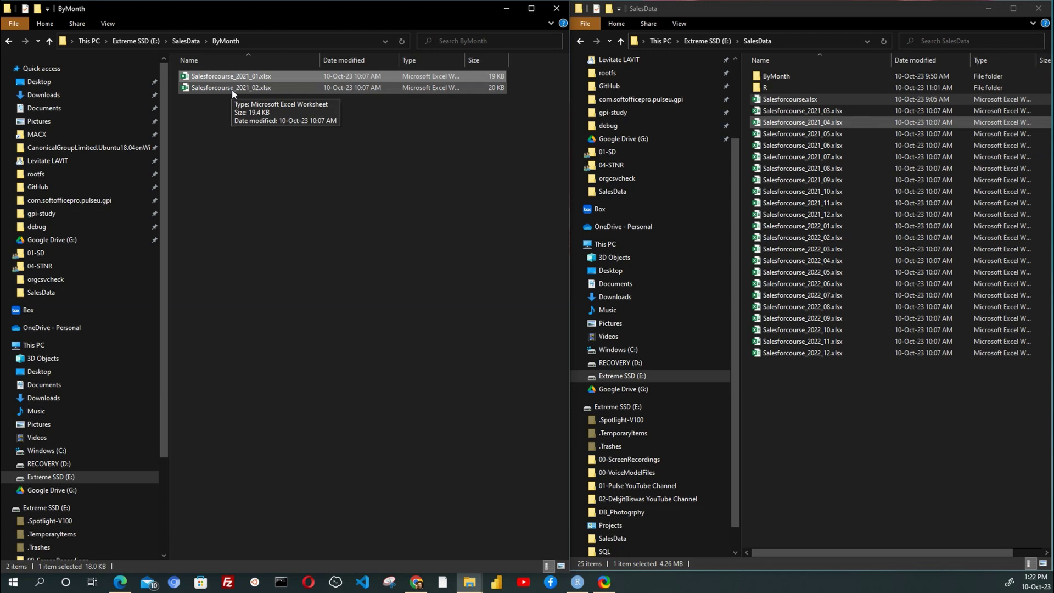
left_click(232, 89)
left_click(802, 112)
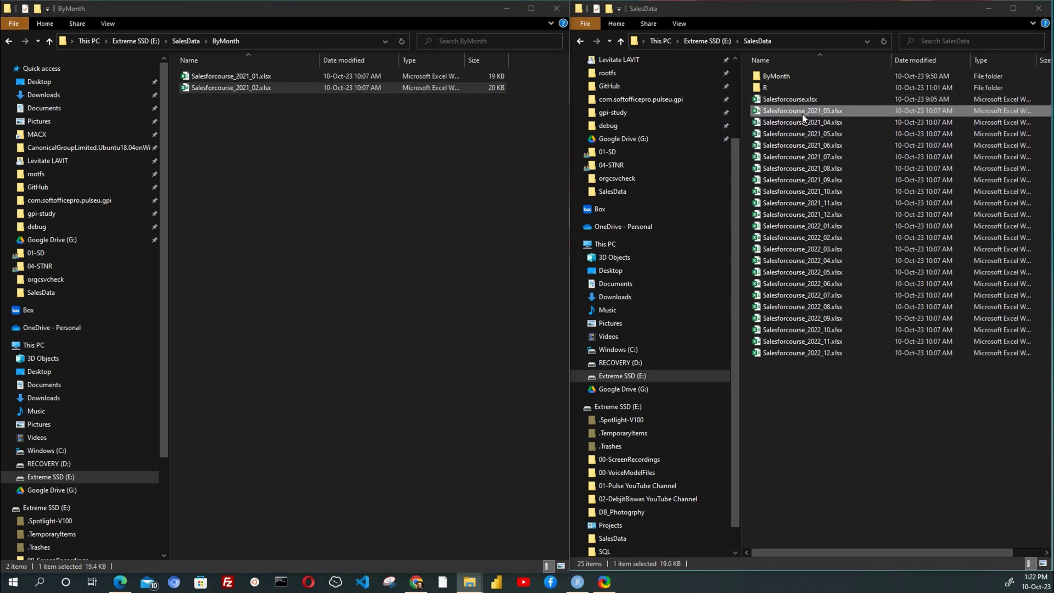
left_click(808, 350, "shift")
left_click(855, 403)
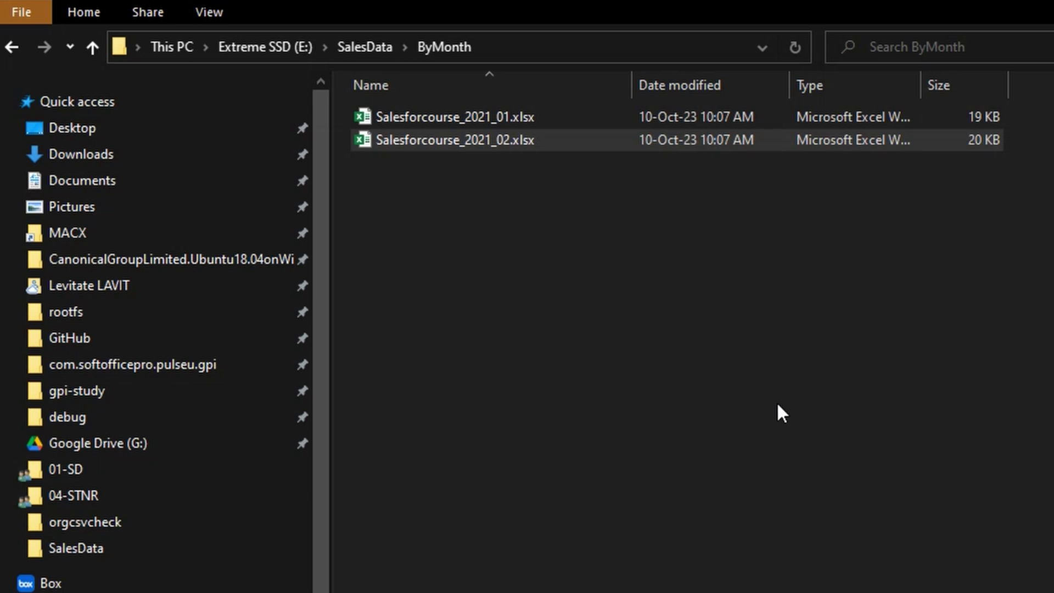
left_click(777, 411)
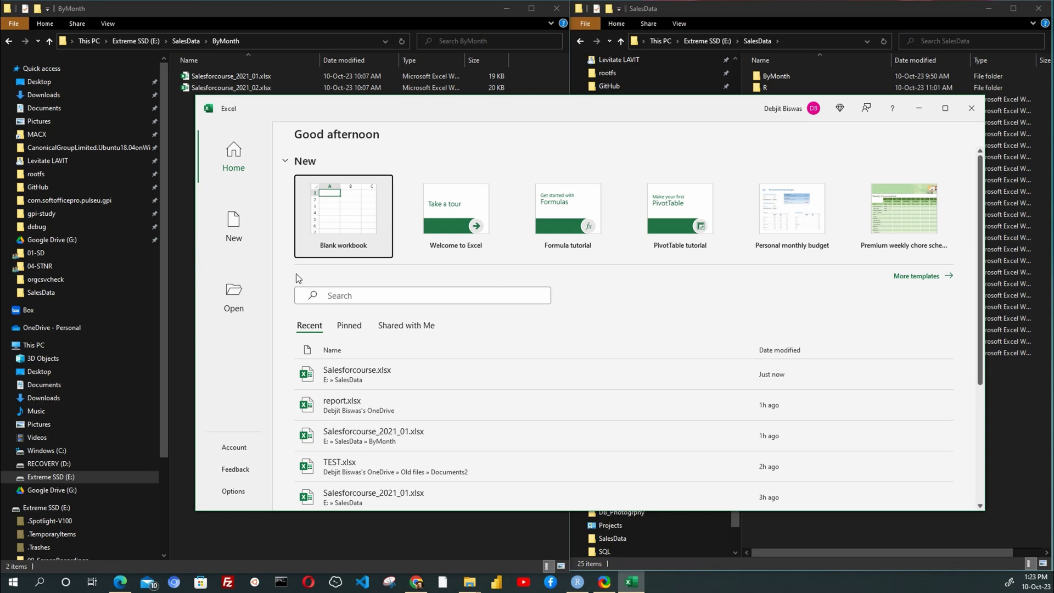
Create a new blank workbook and maximize its window.
left_click(330, 210)
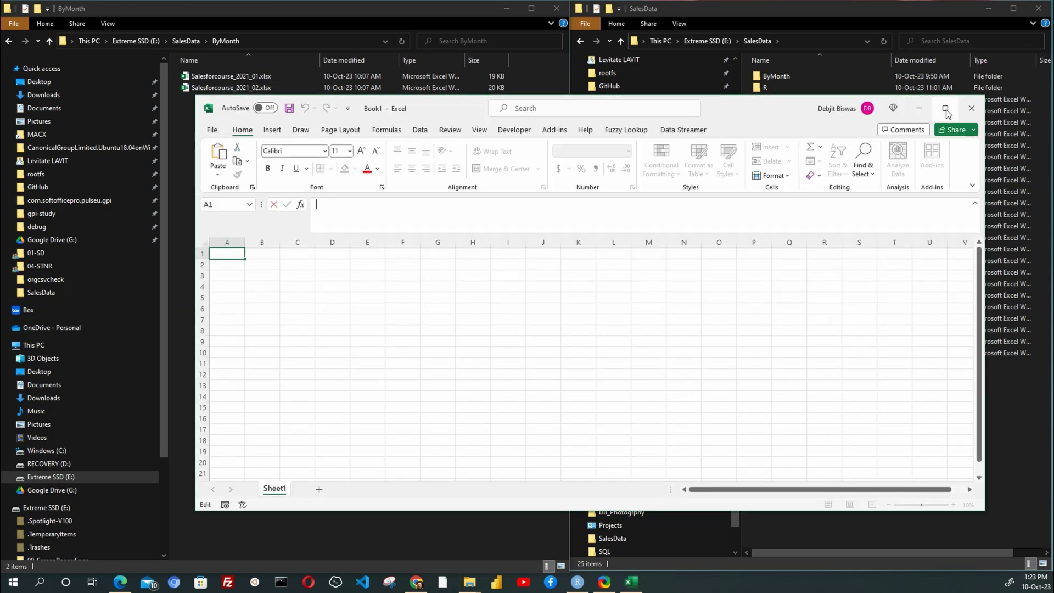
left_click(945, 108)
left_click(224, 34)
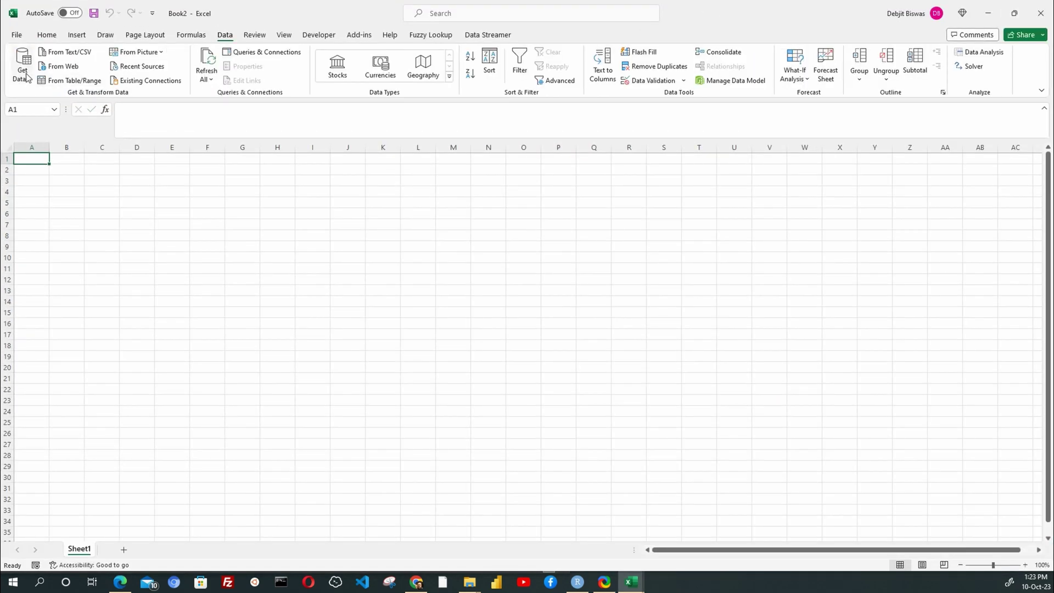
Save the workbook to OneDrive as SalesReport.
left_click(17, 36)
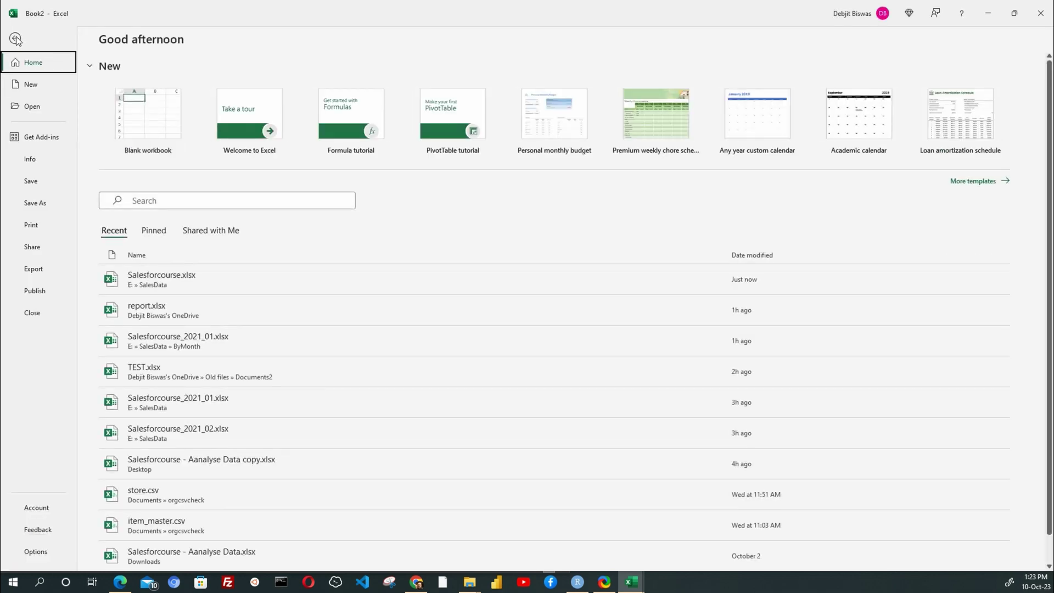
left_click(31, 211)
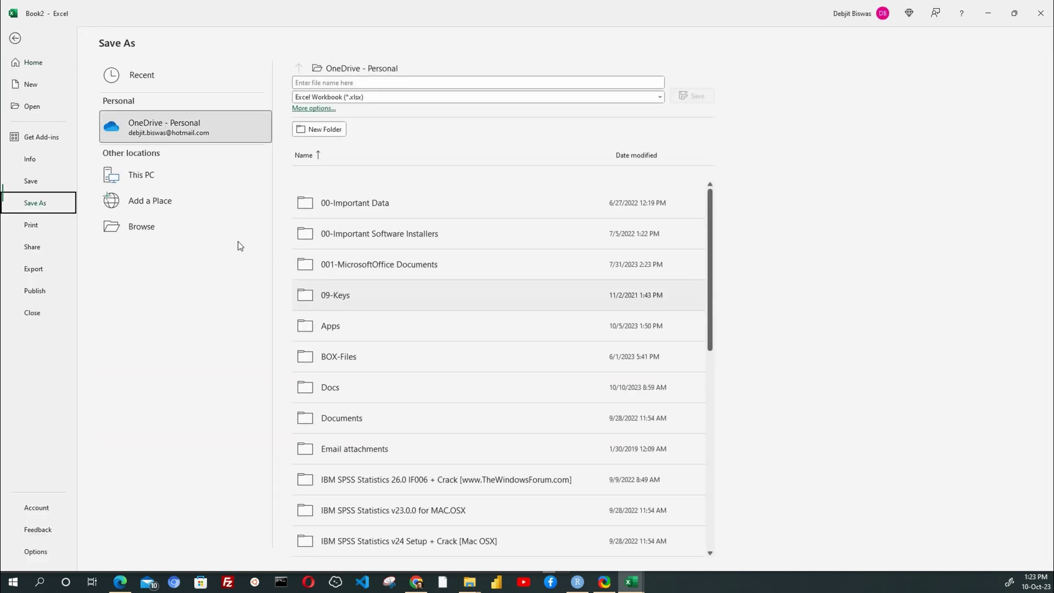
left_click(339, 80)
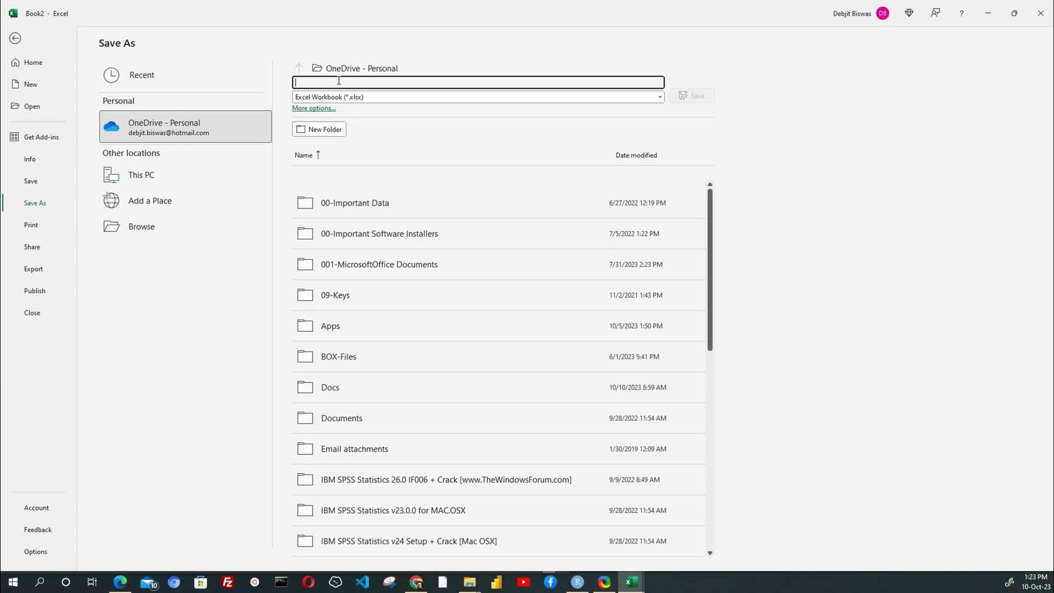
type("Re")
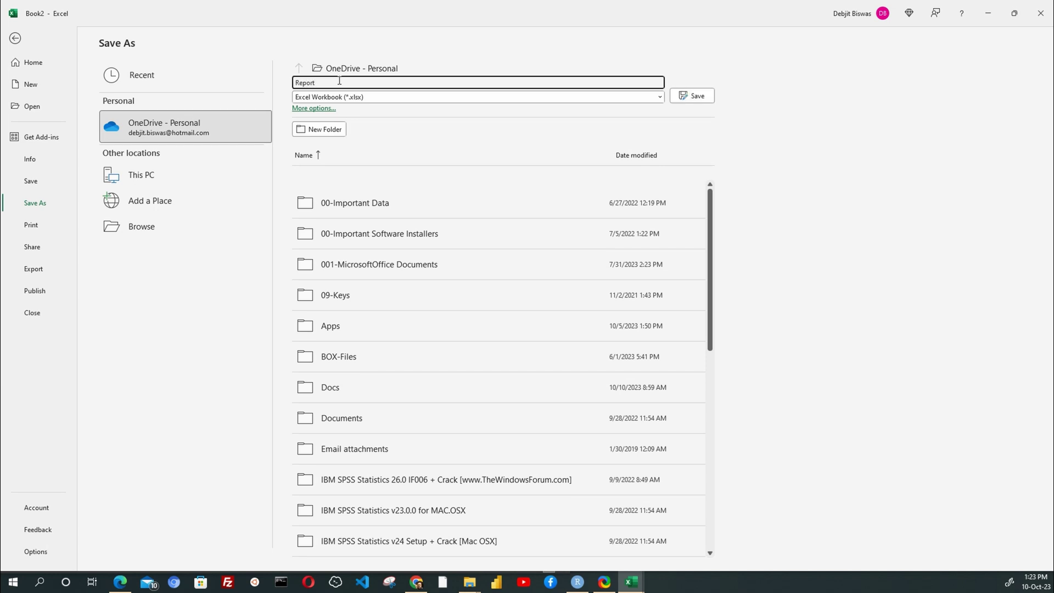
type("port")
key("Home")
type("Sales")
key("Return")
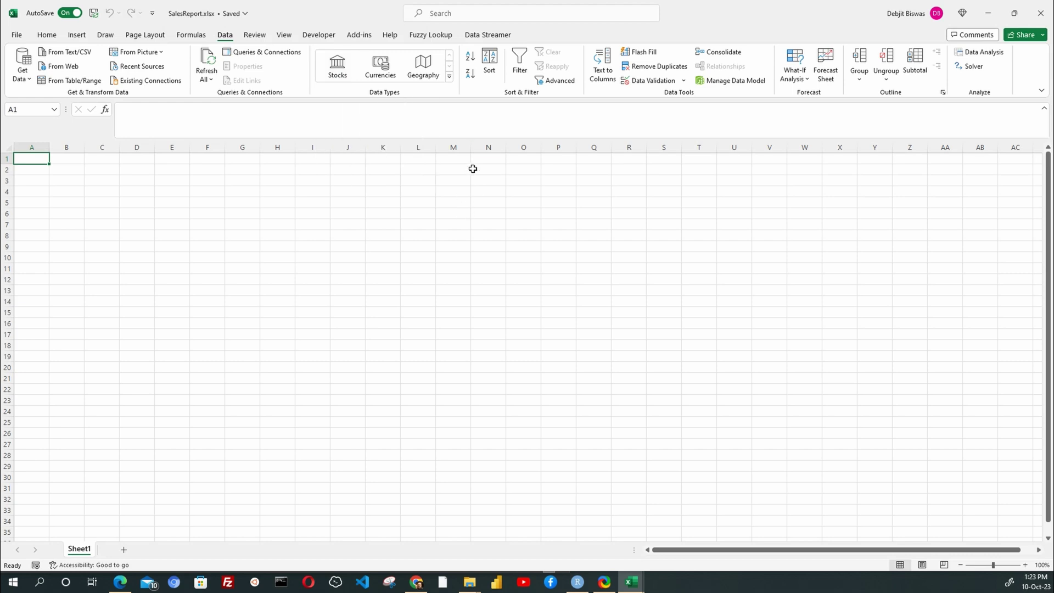
Get data From Folder, choosing E:\SalesData\ByMonth as the source folder.
left_click(24, 69)
mouse_move(74, 104)
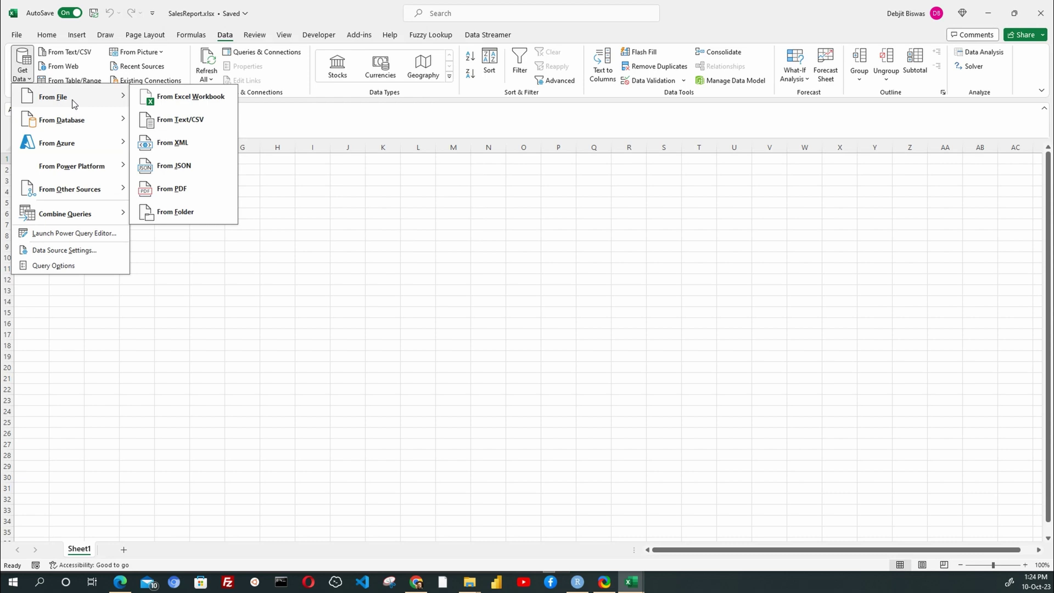
left_click(181, 211)
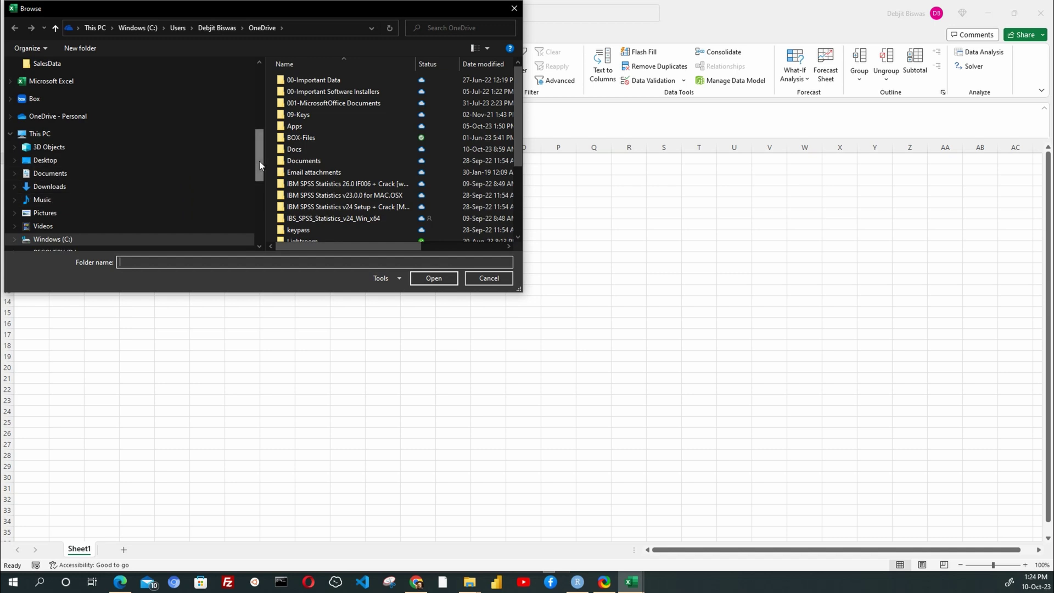
left_click_drag(259, 160, 251, 248)
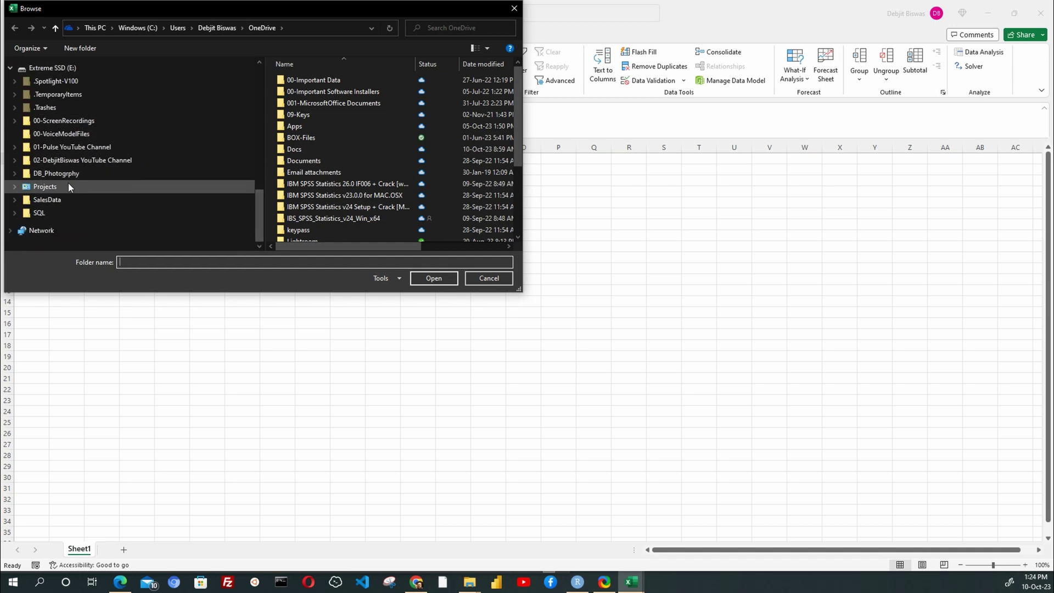
left_click(47, 199)
left_click(300, 80)
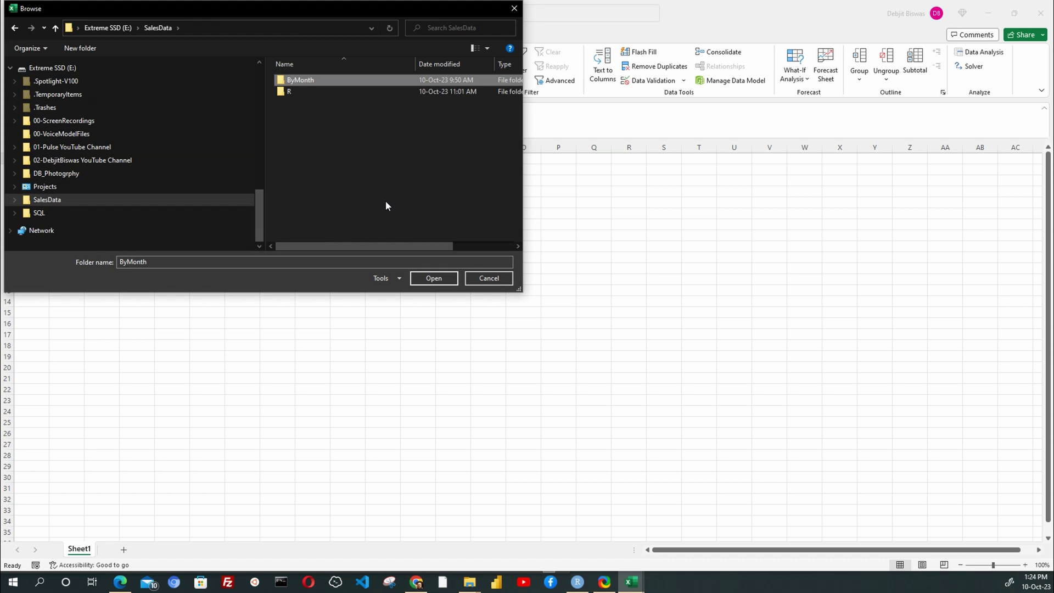
left_click(434, 278)
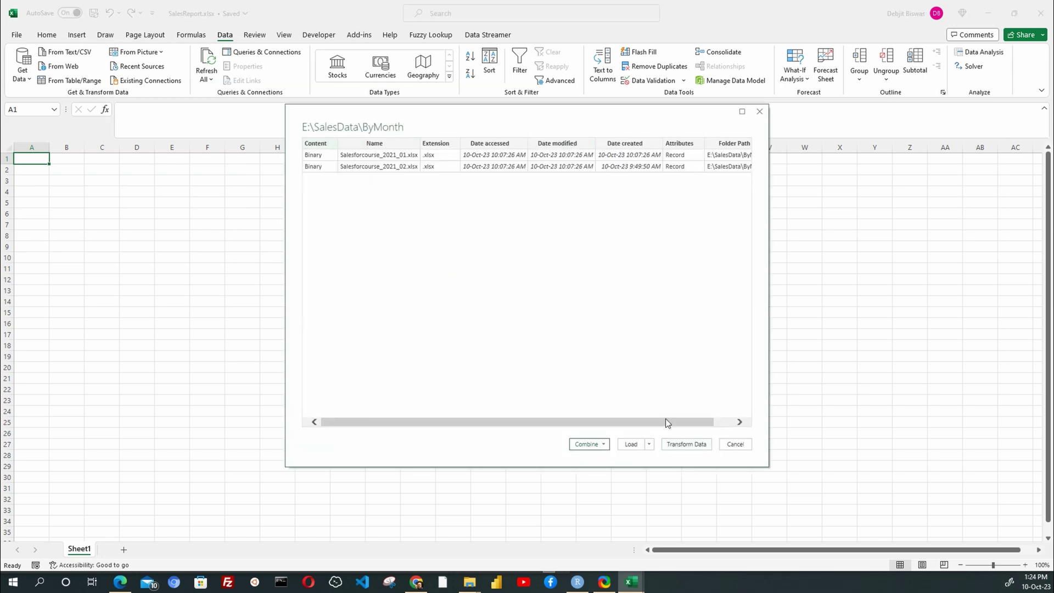
Choose Combine & Transform Data for the ByMonth folder's files.
left_click_drag(667, 421, 546, 423)
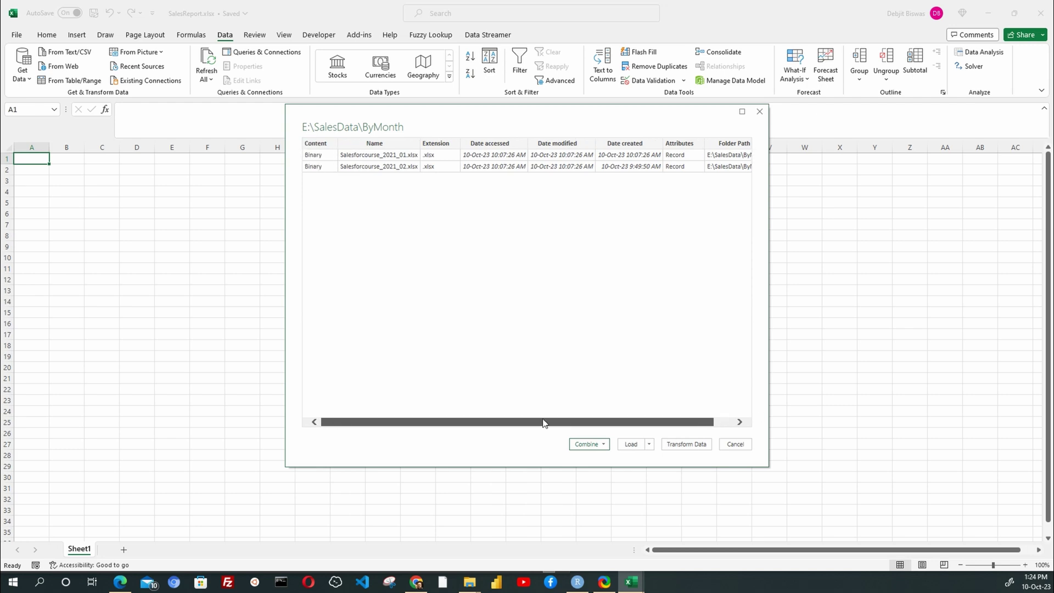
left_click(601, 445)
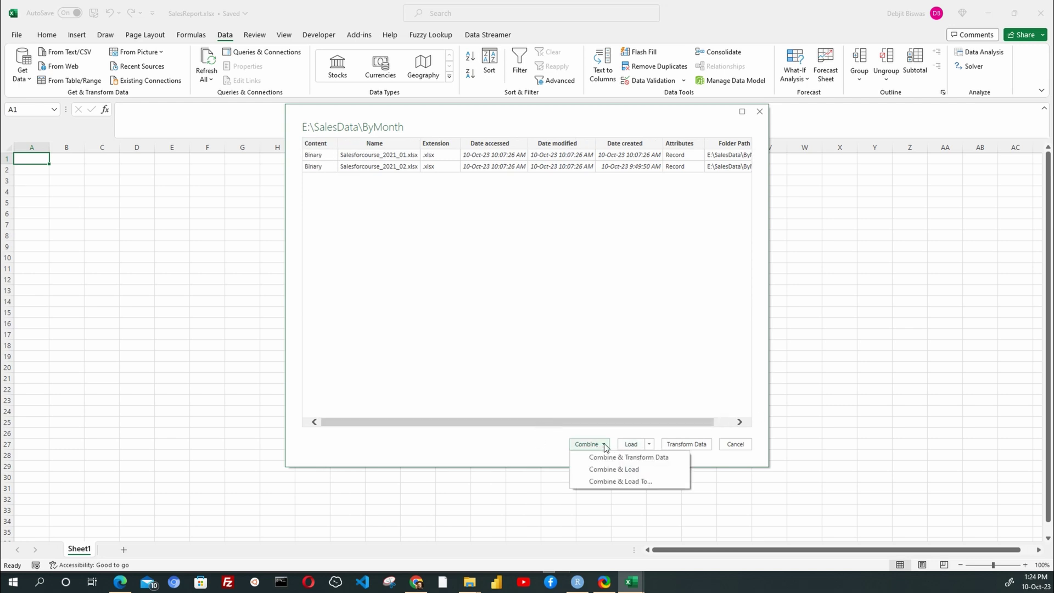
left_click(650, 444)
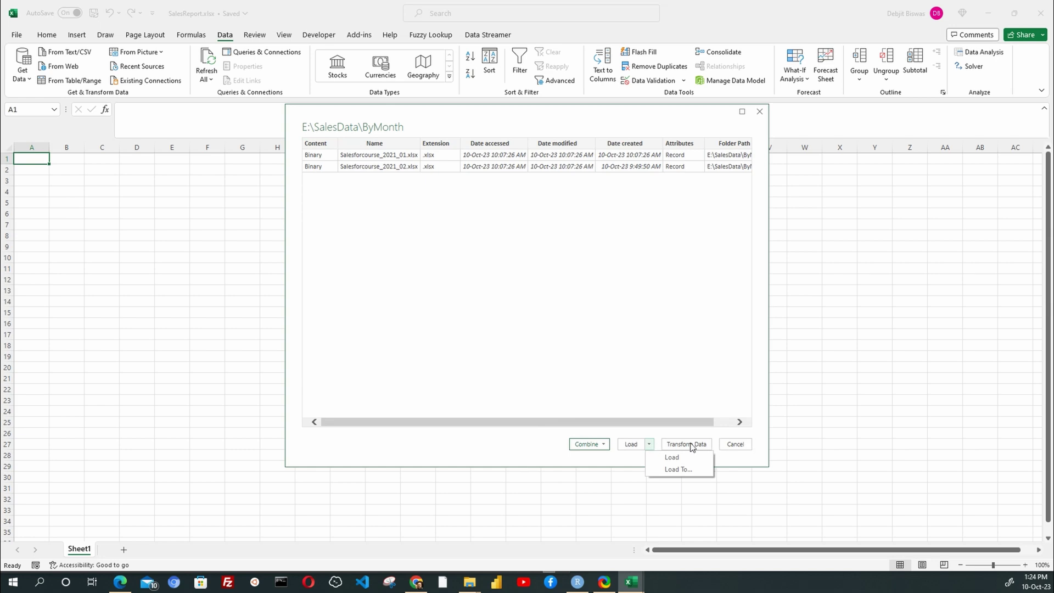
left_click(604, 445)
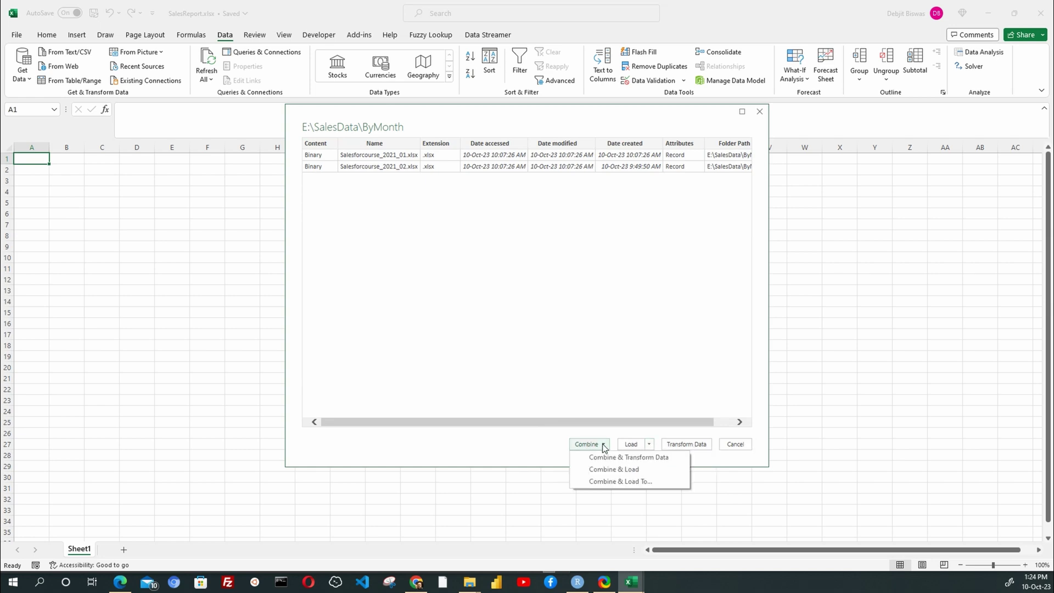
left_click(661, 459)
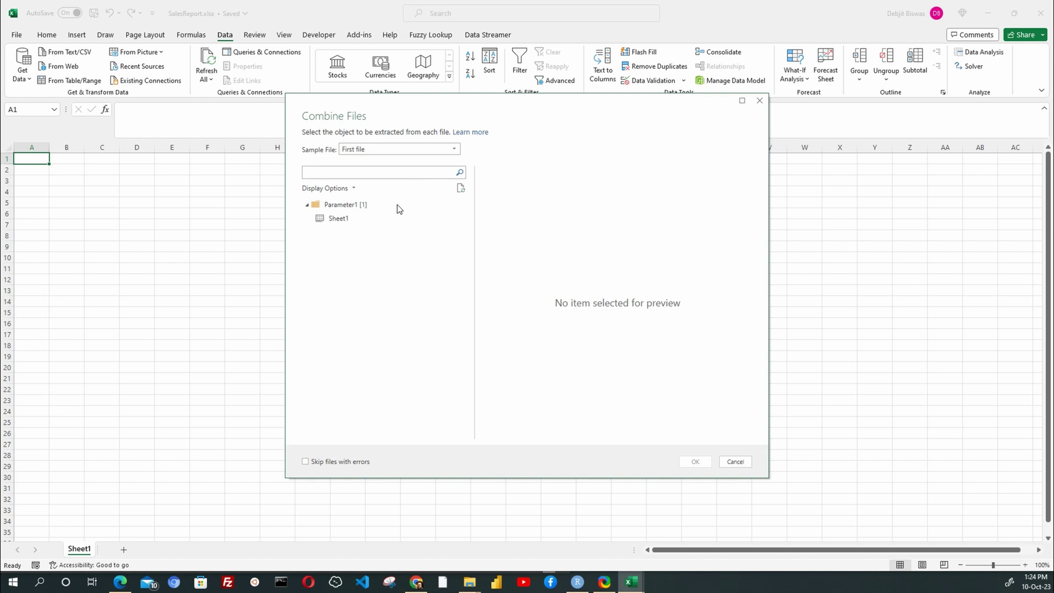
Pick Sheet1 as the object to extract from each file and confirm.
left_click(351, 220)
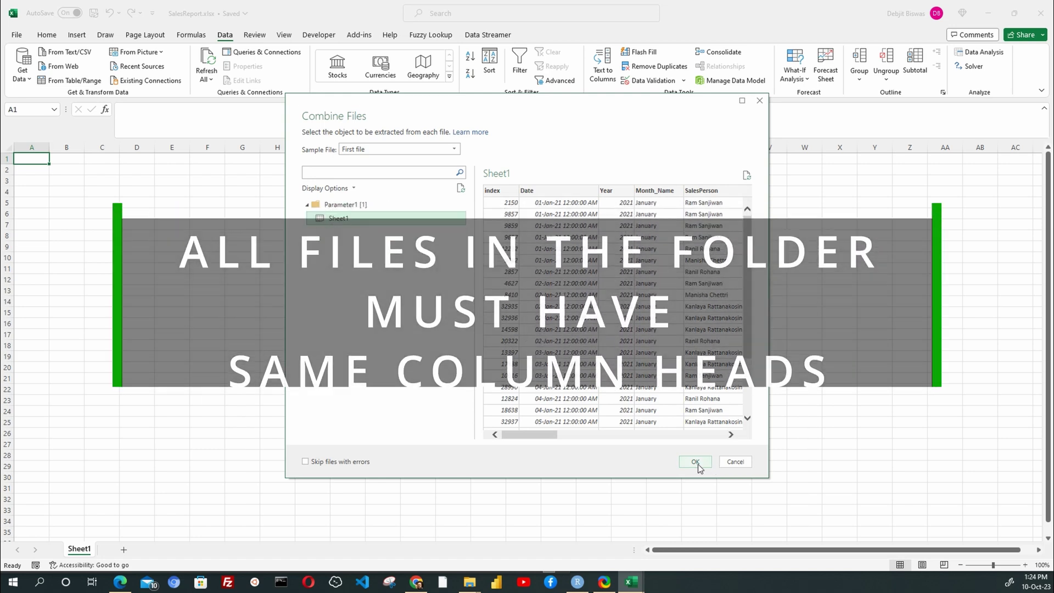
left_click(696, 461)
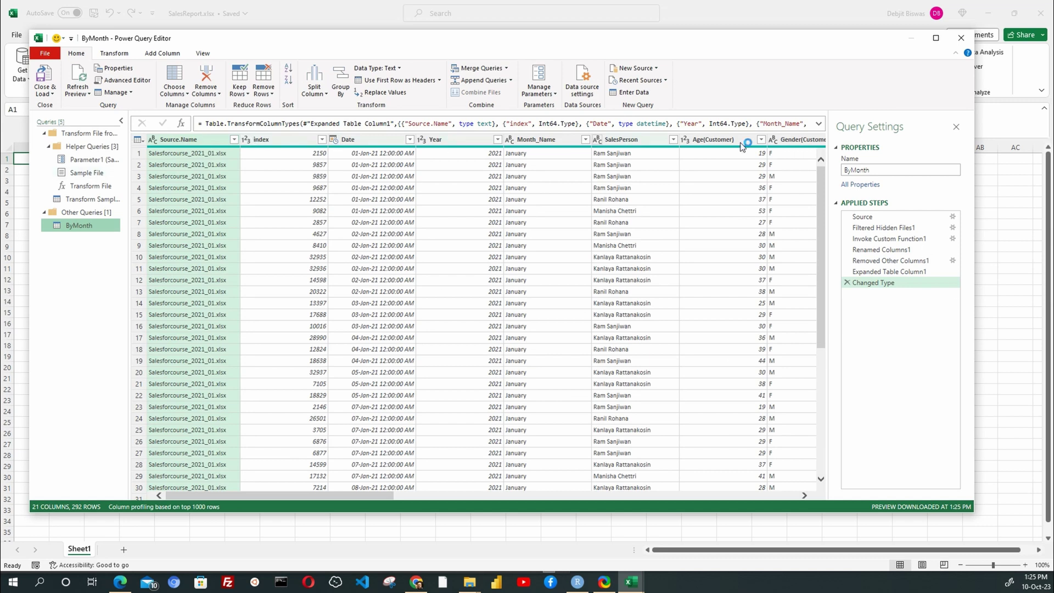
Scroll the ByMonth preview to confirm February rows follow January's among the 292 rows.
mouse_move(388, 492)
left_mouse_down()
mouse_move(796, 498)
mouse_move(388, 495)
left_mouse_up()
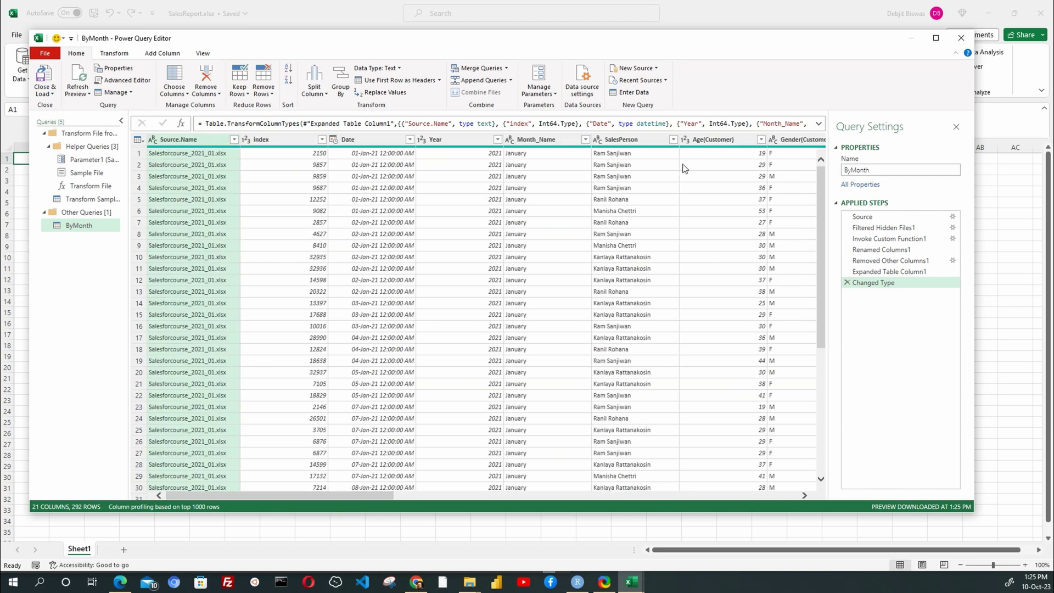
left_click_drag(824, 238, 826, 391)
scroll(824, 391, "down", 9)
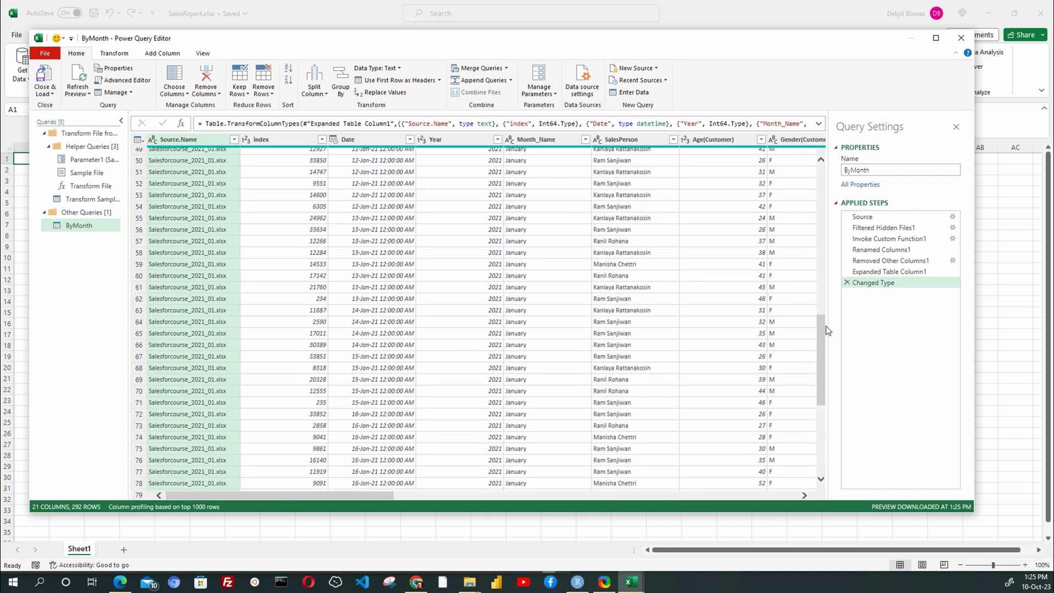
left_click_drag(822, 329, 791, 472)
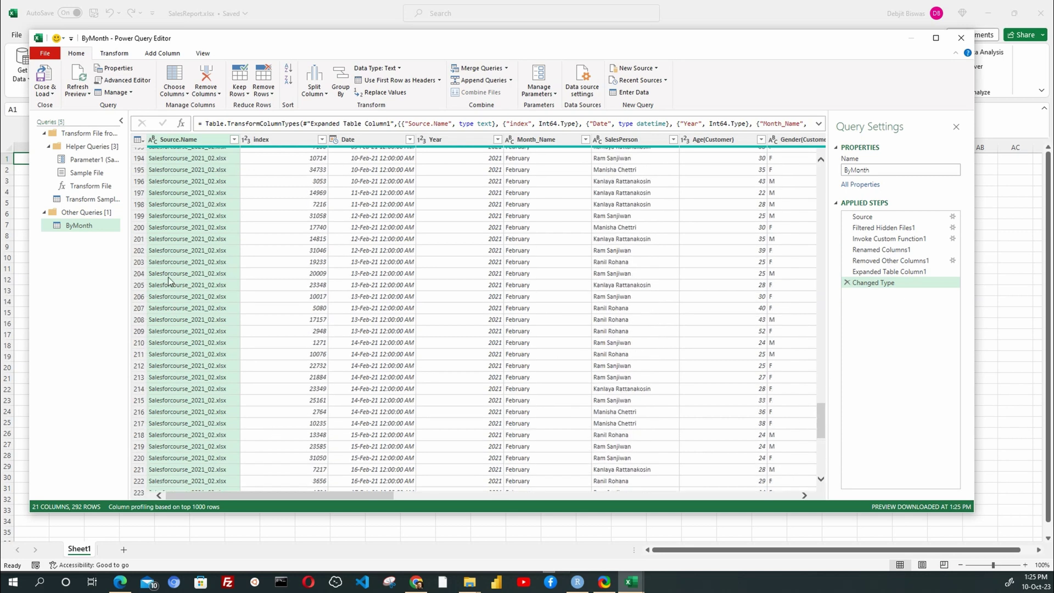
left_click(817, 423)
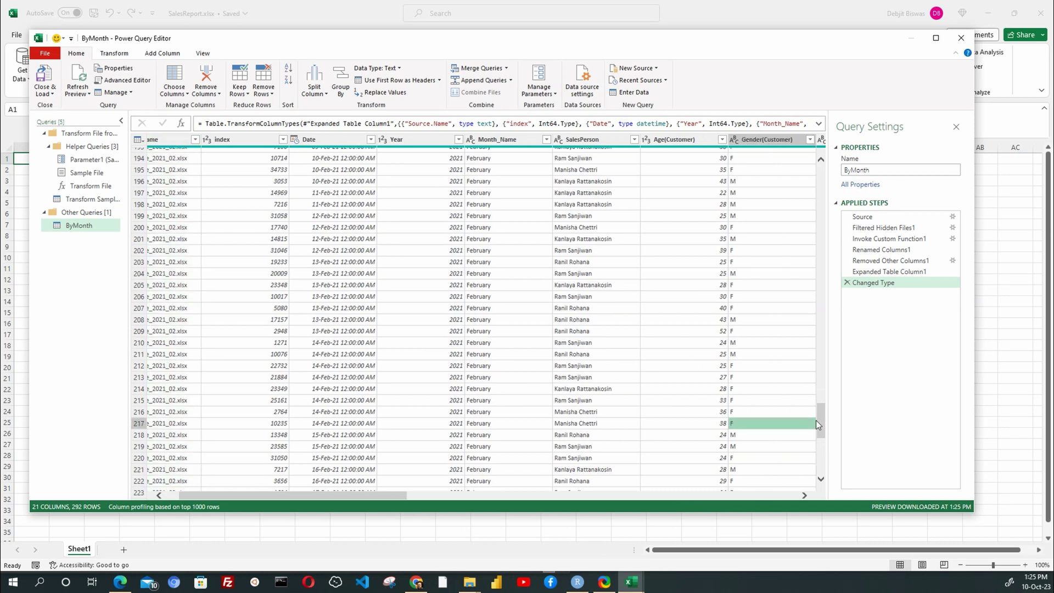
left_click_drag(818, 425, 821, 184)
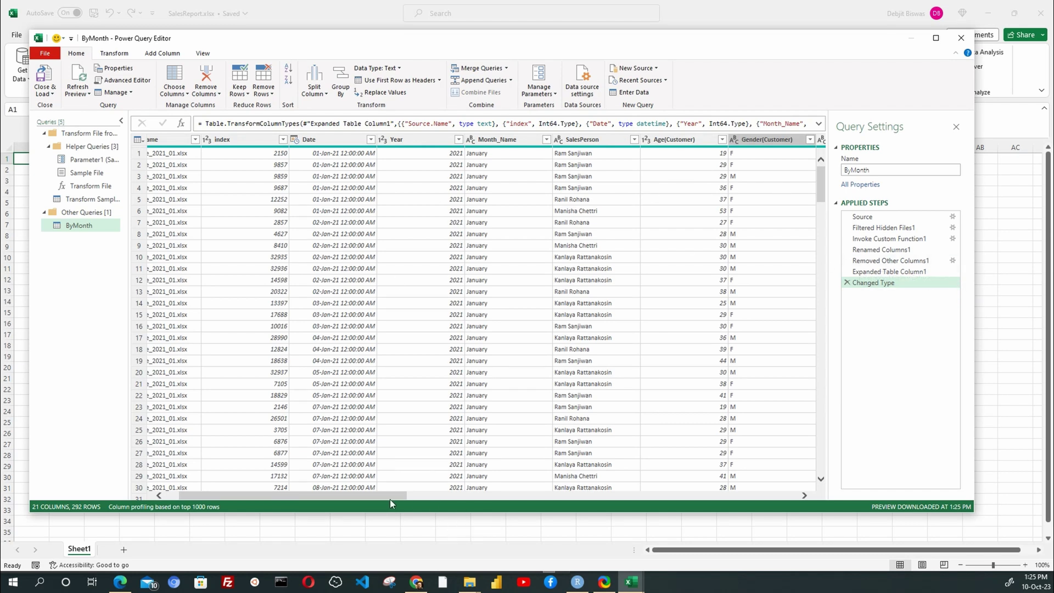
Remove the Source.Name and index columns from the ByMonth query.
left_click_drag(385, 493, 295, 493)
left_click(180, 140)
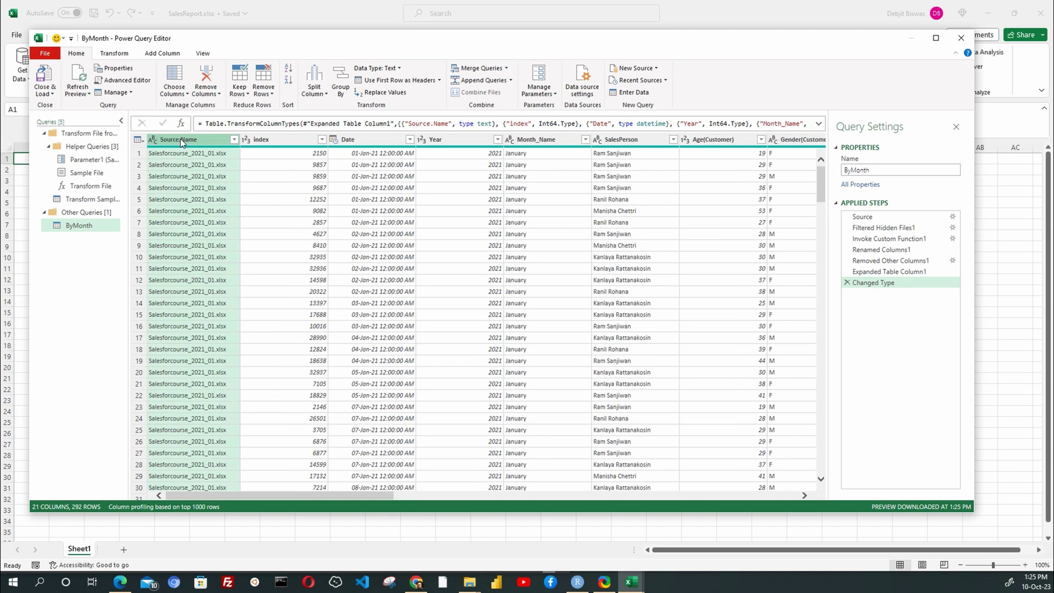
right_click(180, 138)
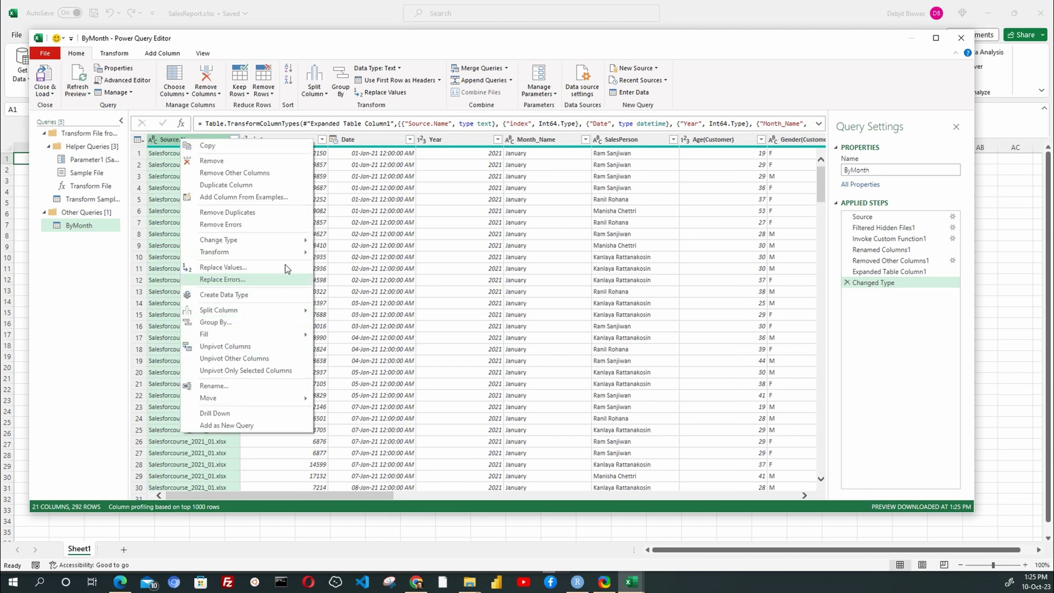
left_click(226, 163)
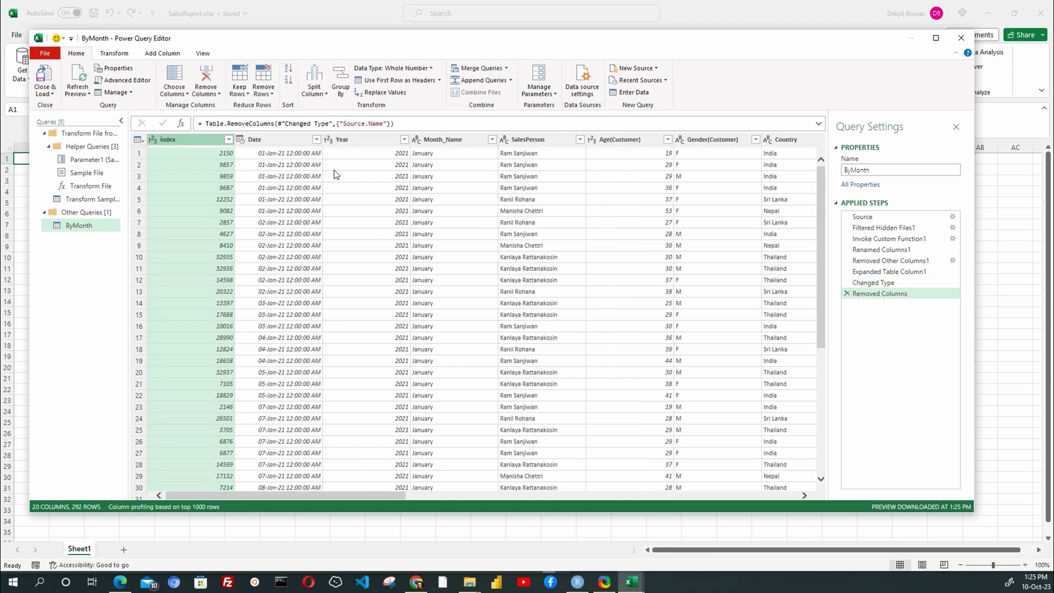
right_click(182, 141)
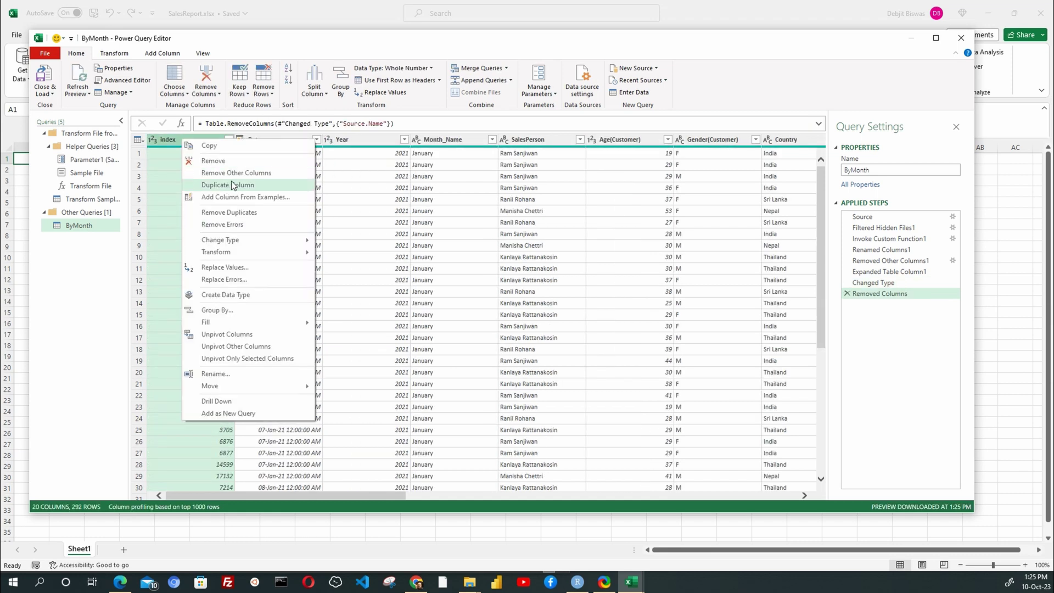
left_click(229, 159)
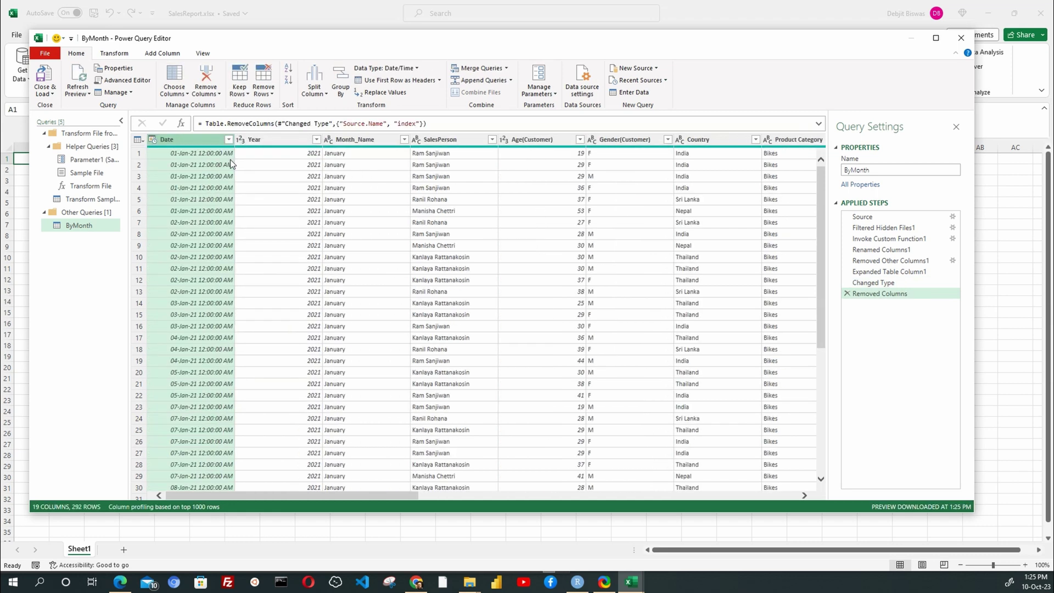
Check the data types of the Year, Month_Name, SalesPerson and Age(Customer) columns.
left_click(288, 139)
left_click(376, 141)
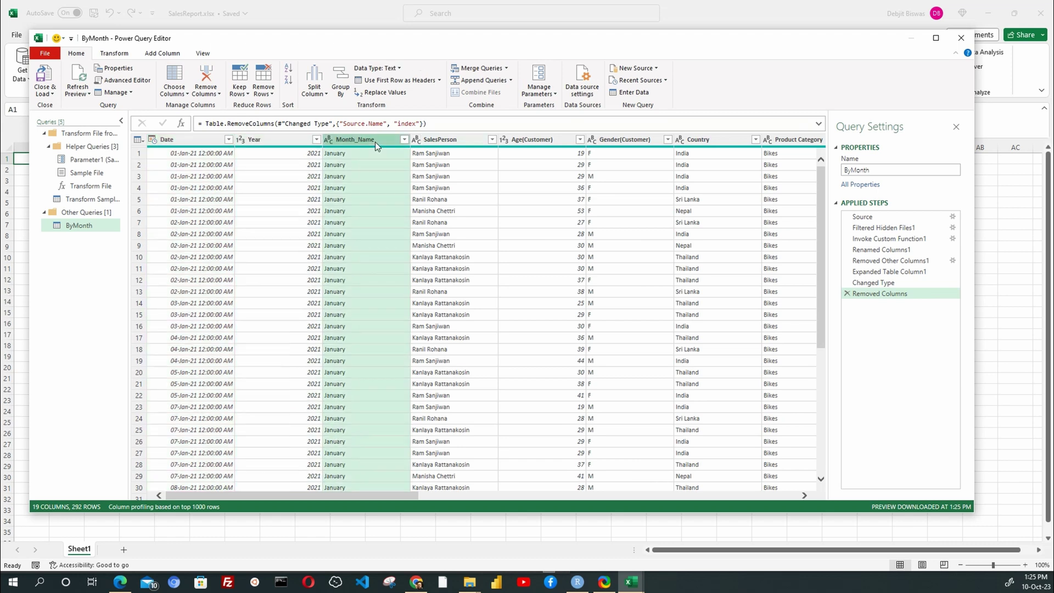
left_click(449, 141)
left_click(563, 140)
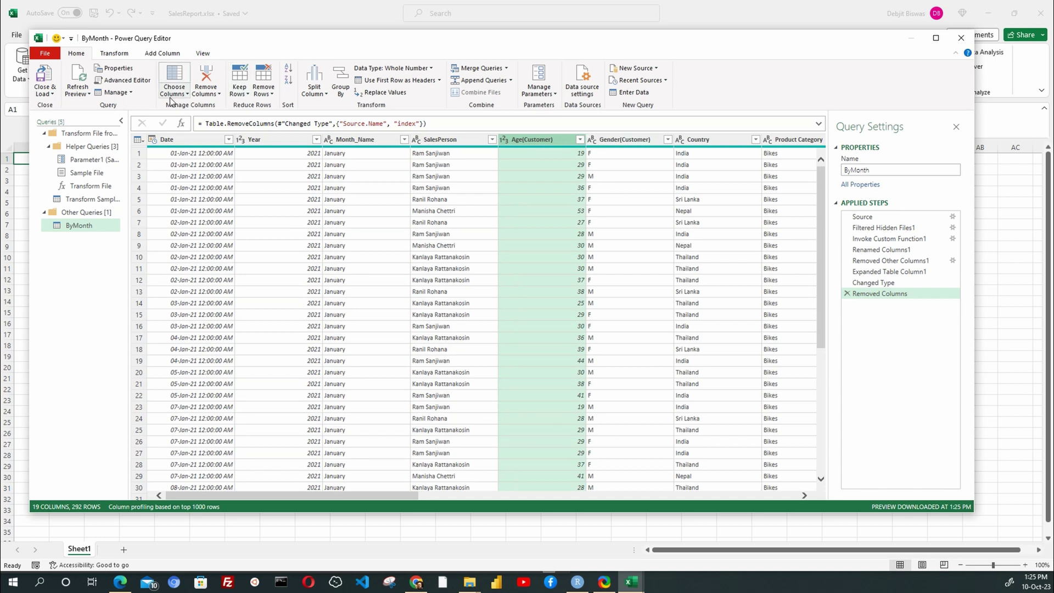
Add a Column From Examples and name it Age Group.
left_click(132, 53)
left_click(159, 53)
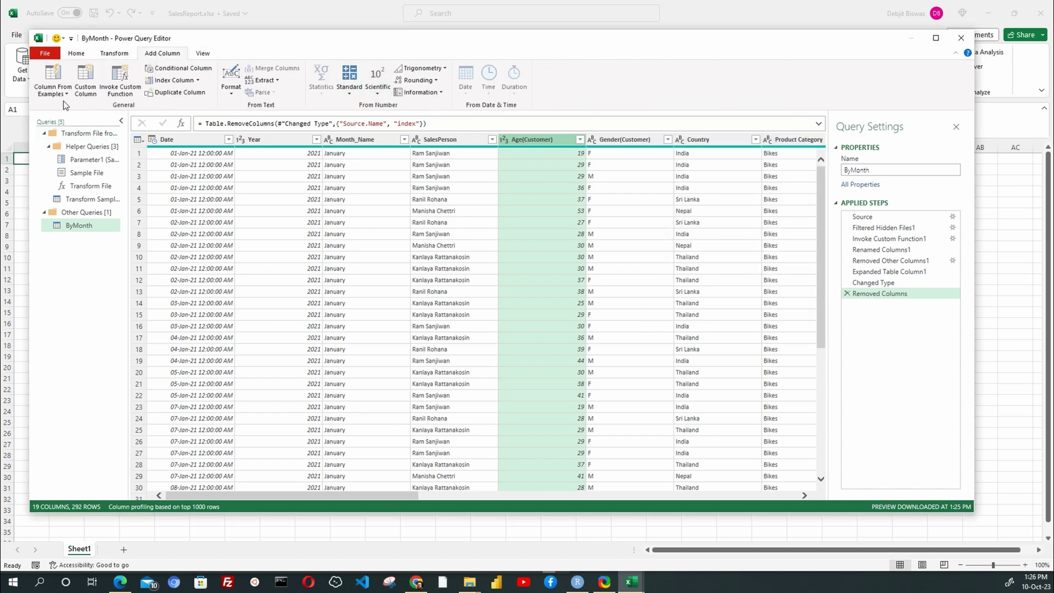
left_click(52, 77)
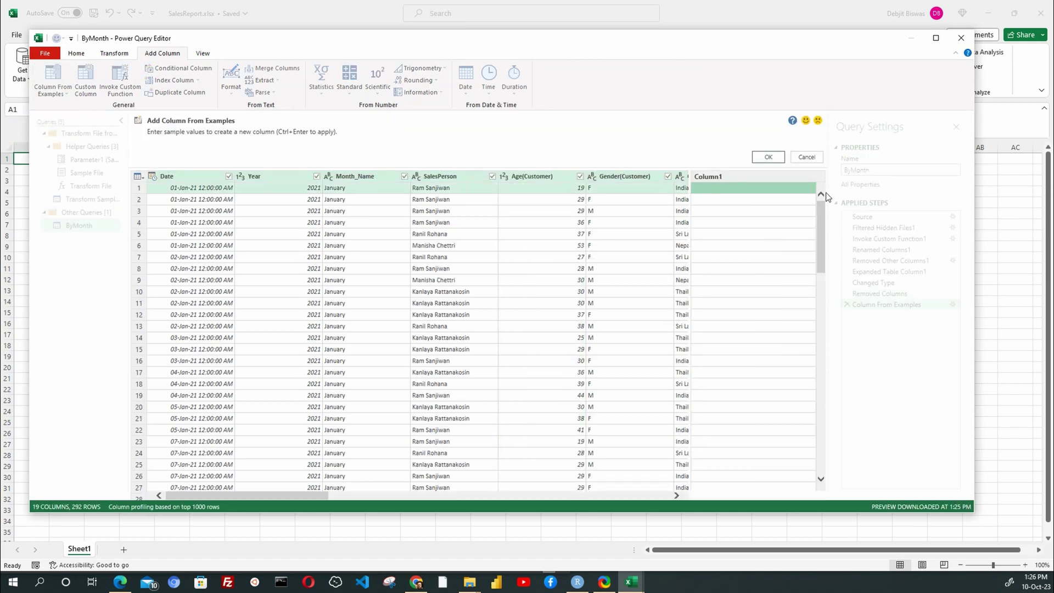
double_click(719, 177)
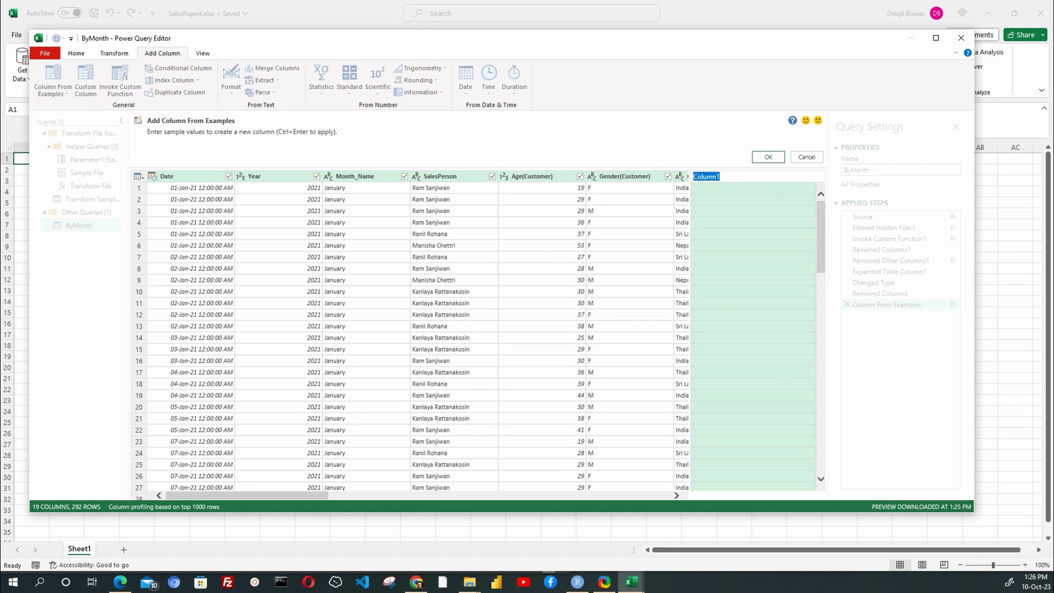
type("Age Group")
left_click(708, 189)
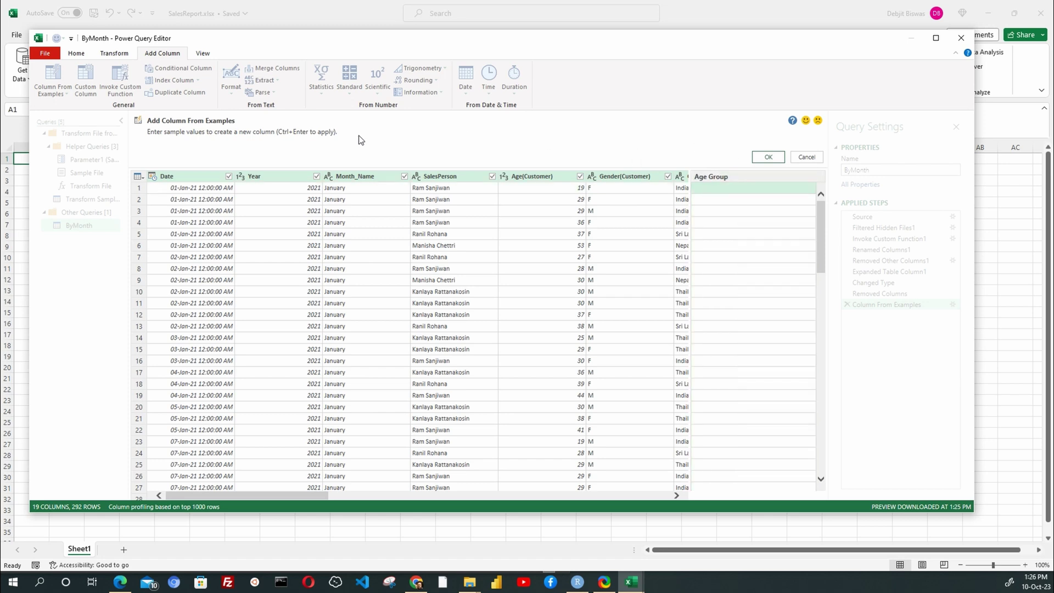
Enter example values Young in row 1 and Middle Aged in row 4.
left_click(704, 188)
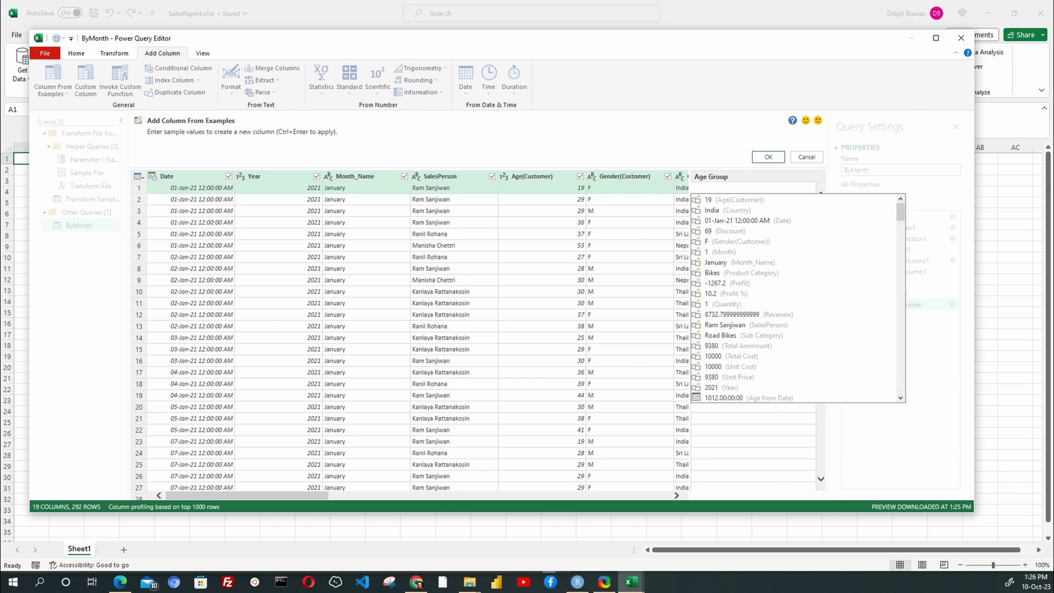
type("Young")
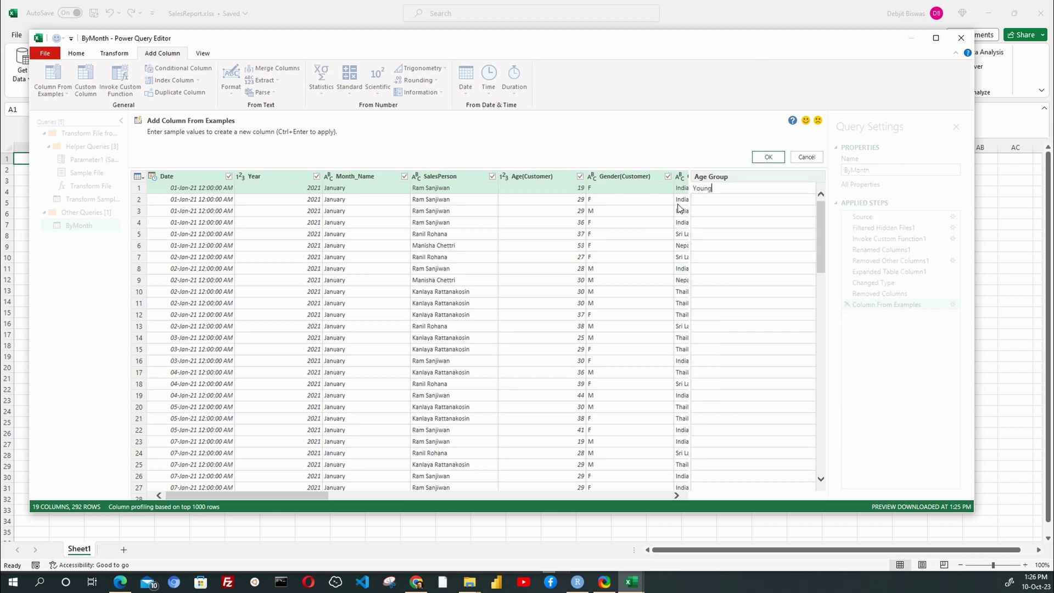
left_click(709, 228)
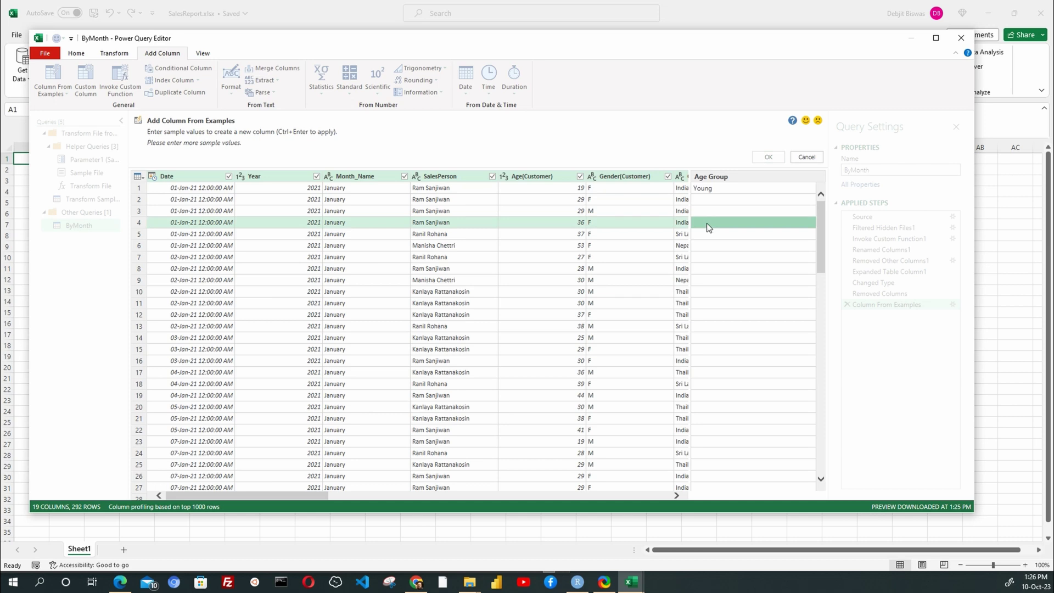
left_click(706, 222)
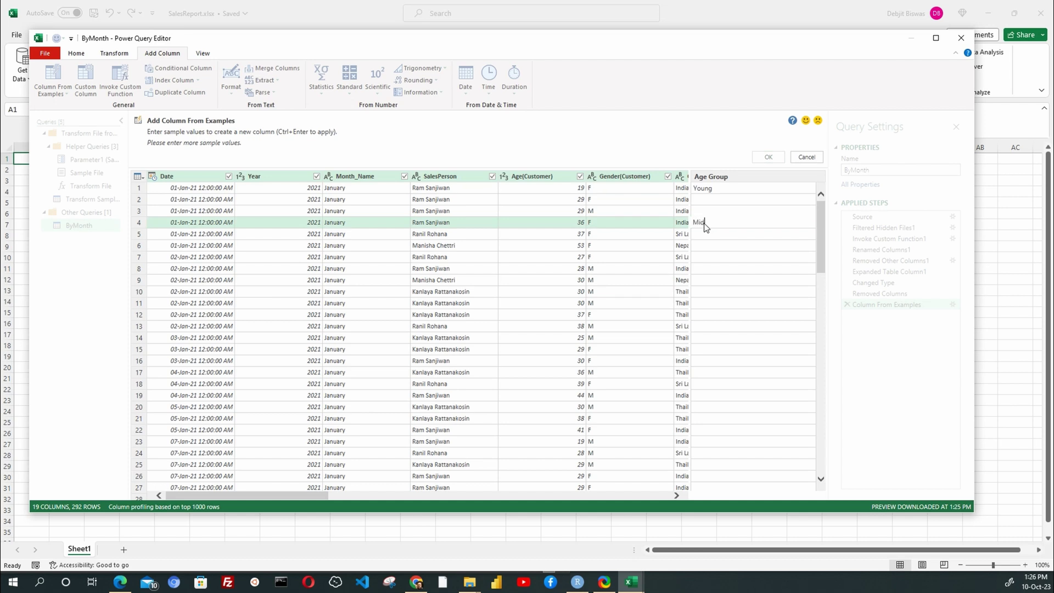
type("Middle Aged")
Commit Middle Aged, add Young for row 2, and change row 6 to Senior for age 53.
key("Return")
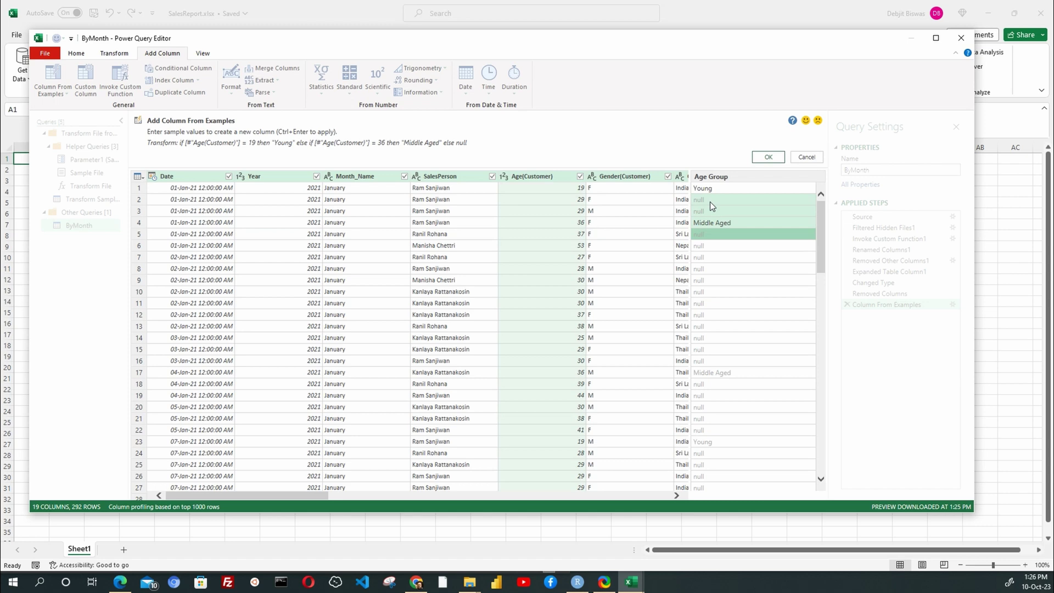
left_click(710, 200)
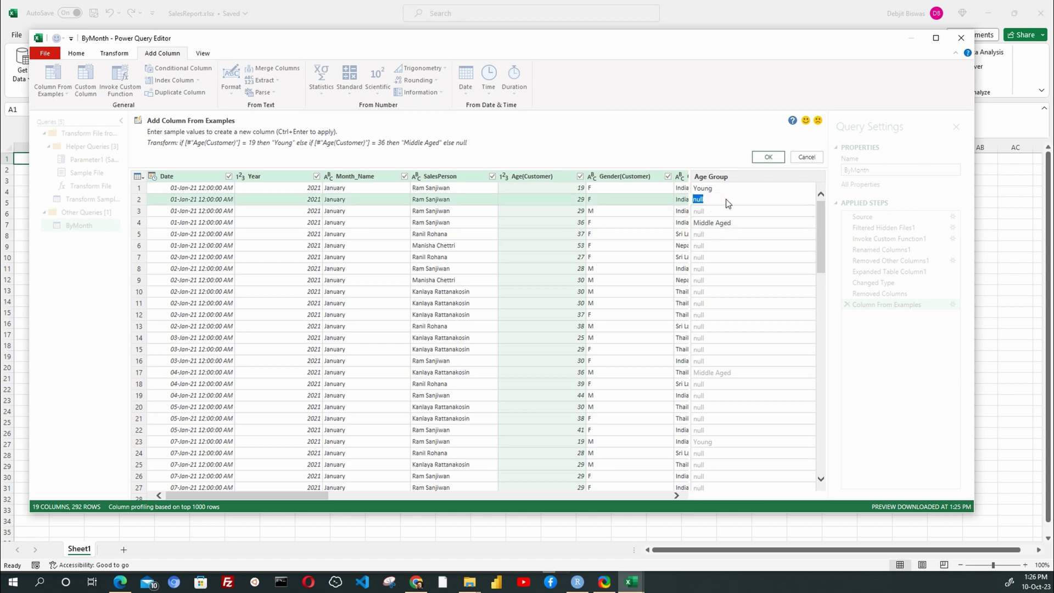
type("Young")
left_click(726, 211)
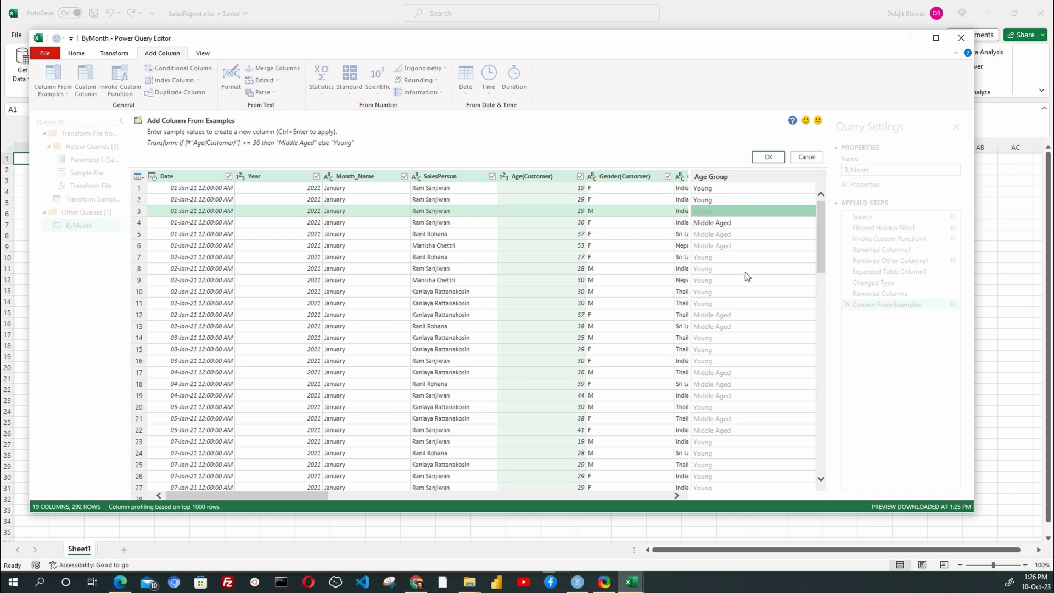
left_click(724, 246)
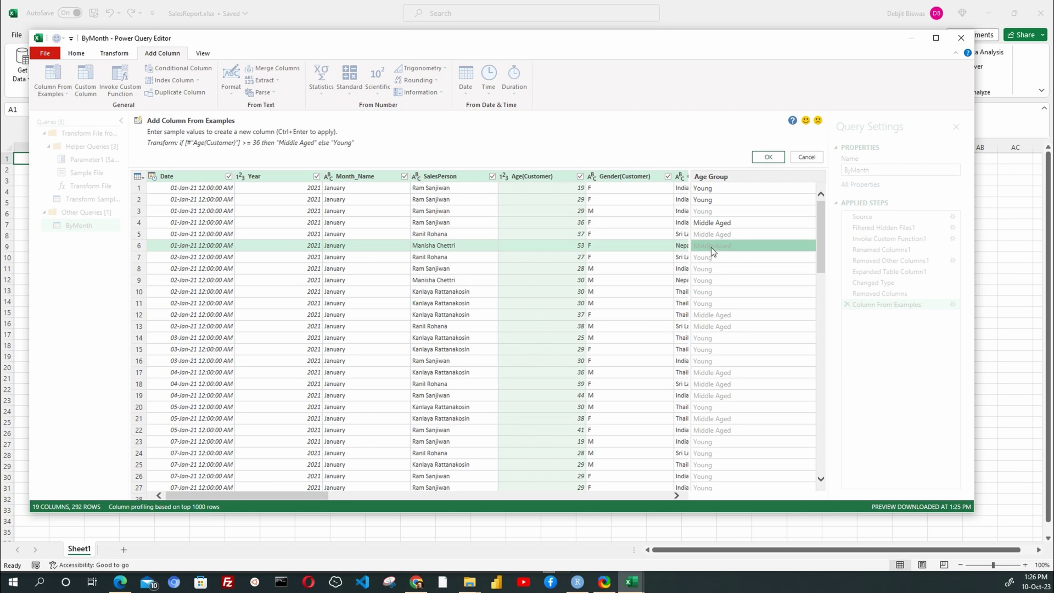
double_click(711, 247)
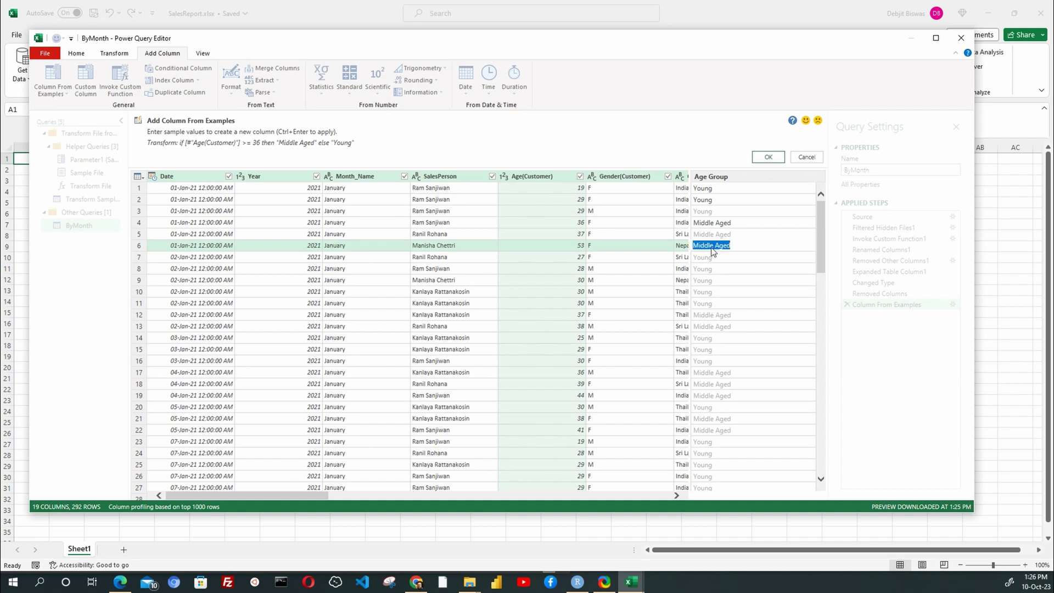
type("enior")
left_click(730, 242)
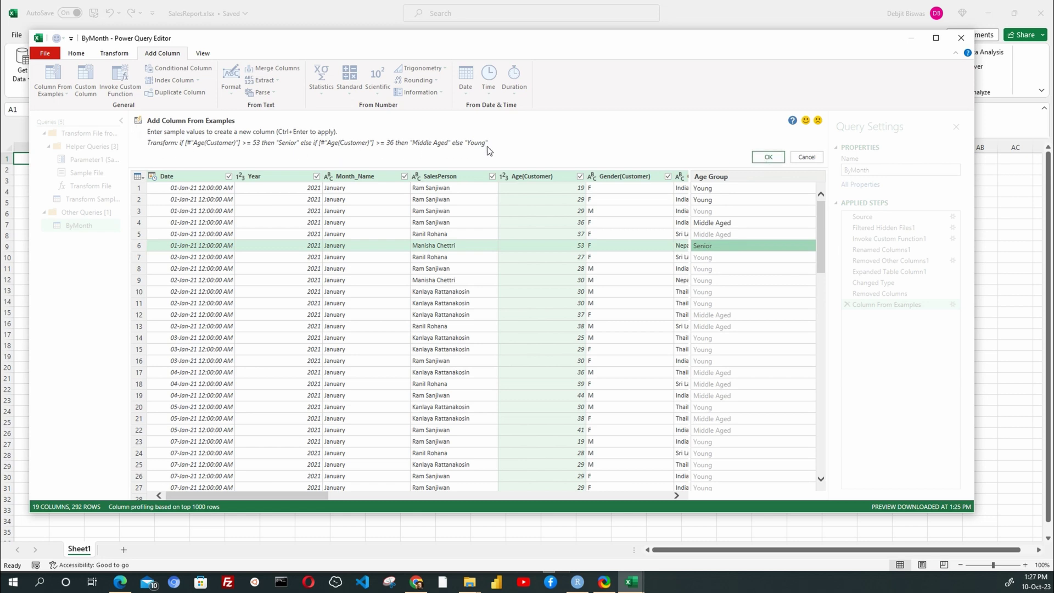
Accept the Age Group column and edit its formula thresholds: 53 to 51 for Senior, 36 to 31 for Middle Aged.
left_click(765, 158)
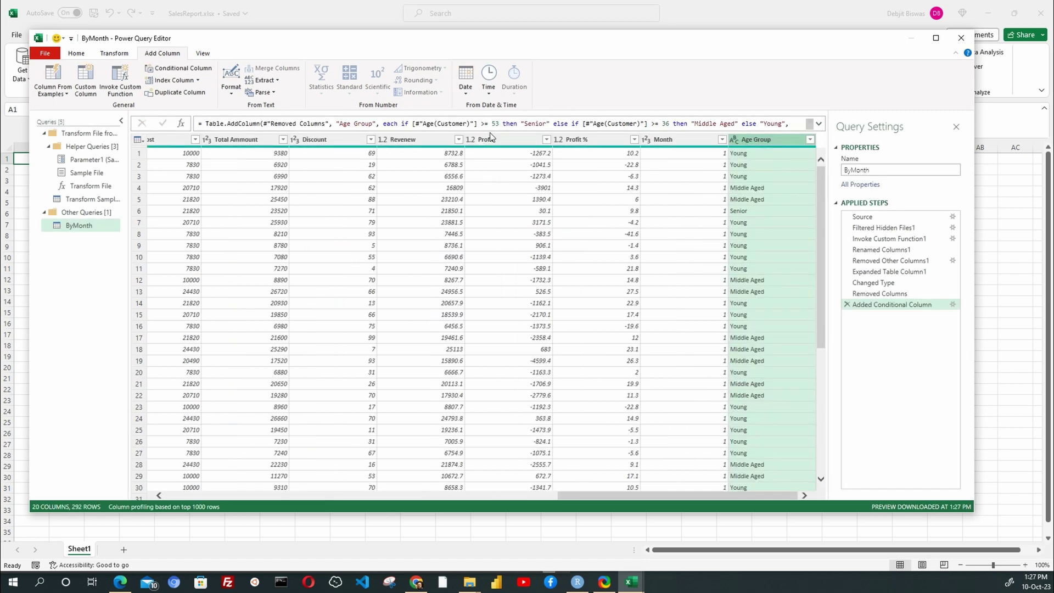
left_click(820, 124)
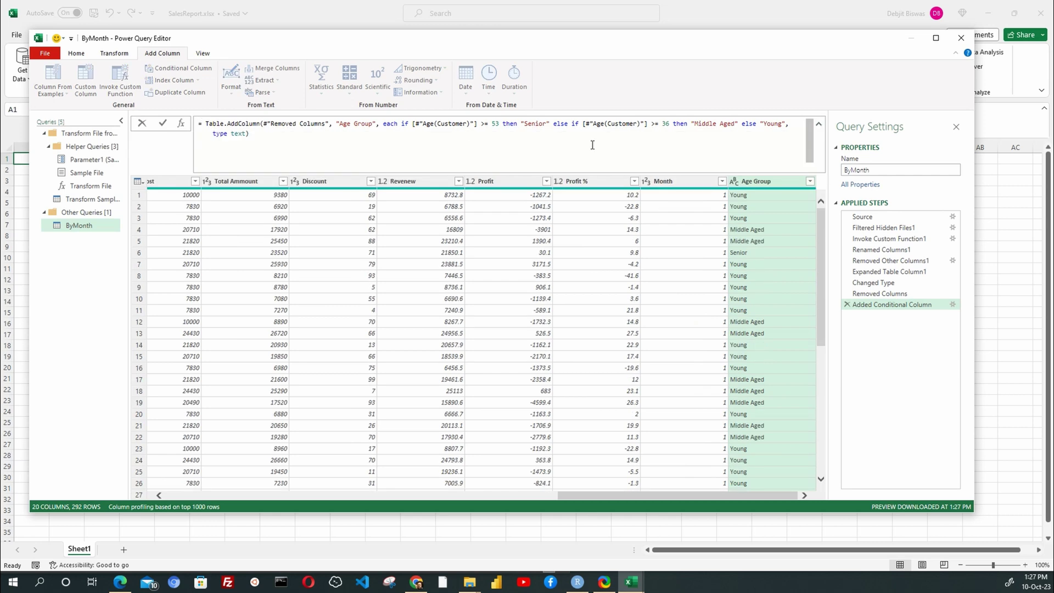
left_click(502, 123)
key("BackSpace")
type("1")
left_click(671, 123)
key("BackSpace")
type("1")
key("Return")
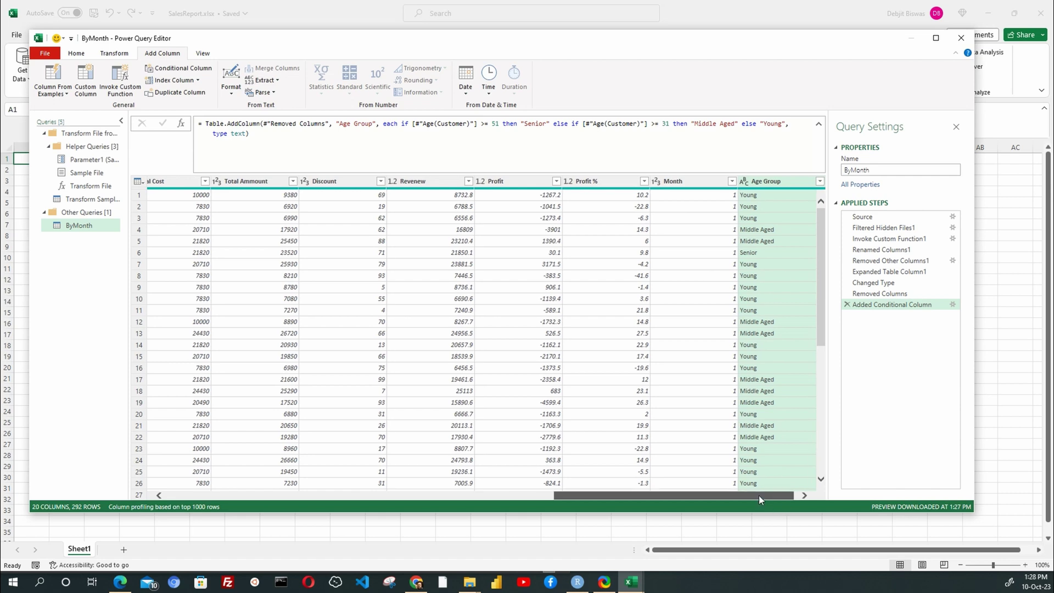
mouse_move(759, 496)
left_mouse_down()
mouse_move(322, 498)
mouse_move(741, 497)
left_mouse_up()
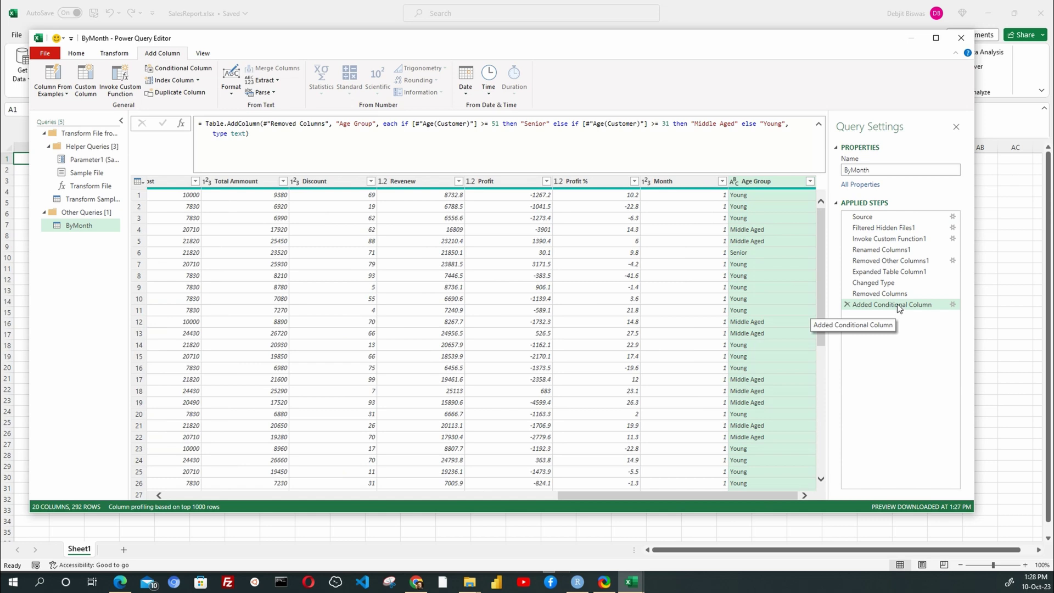
Drag Added Conditional Column above Changed Type, then check the previews of the later steps.
left_click_drag(897, 304, 898, 275)
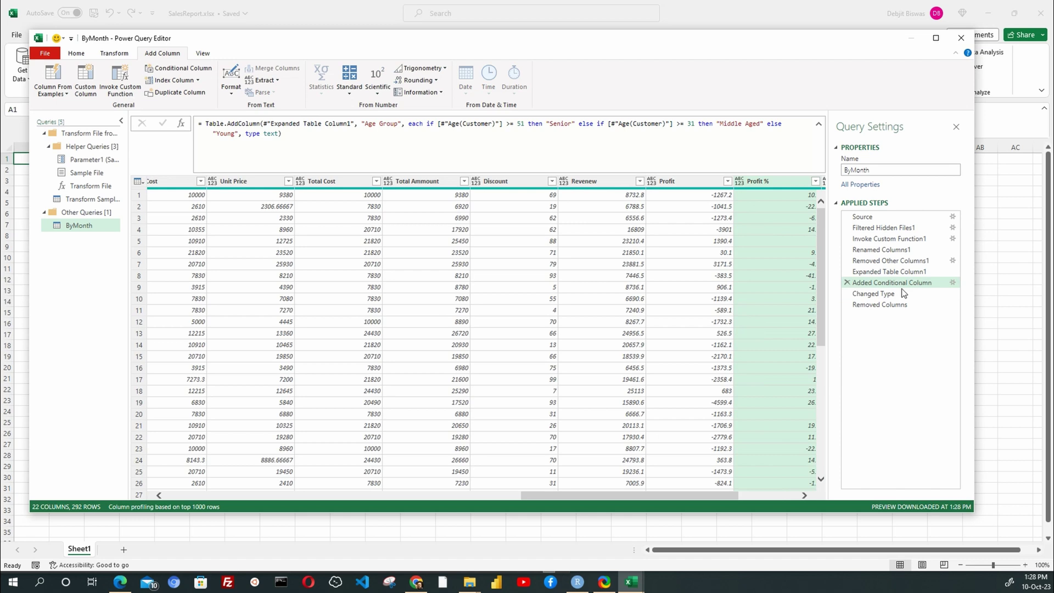
left_click(903, 304)
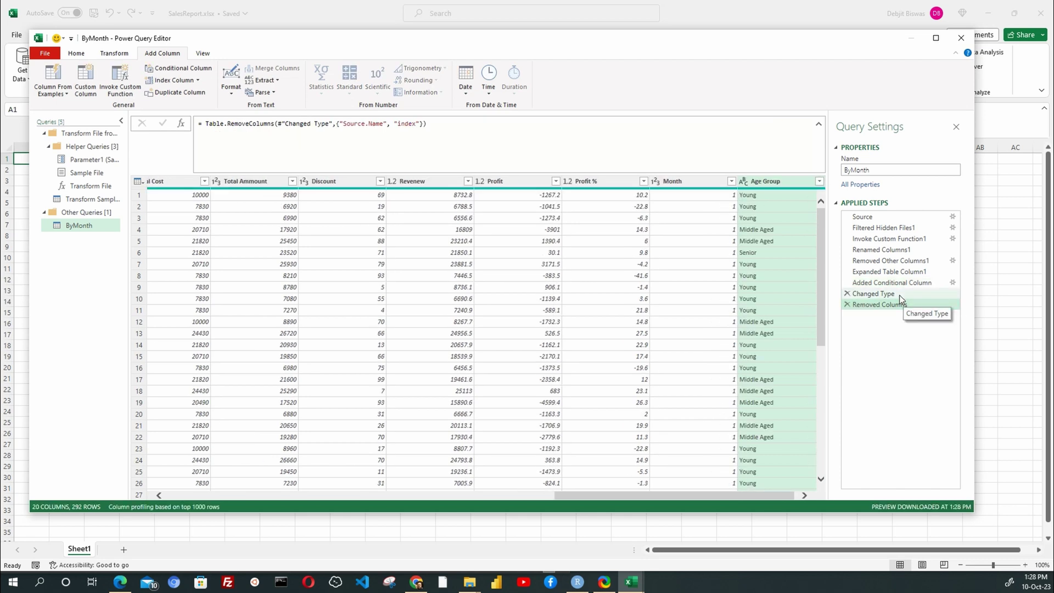
left_click(900, 295)
left_click(891, 283)
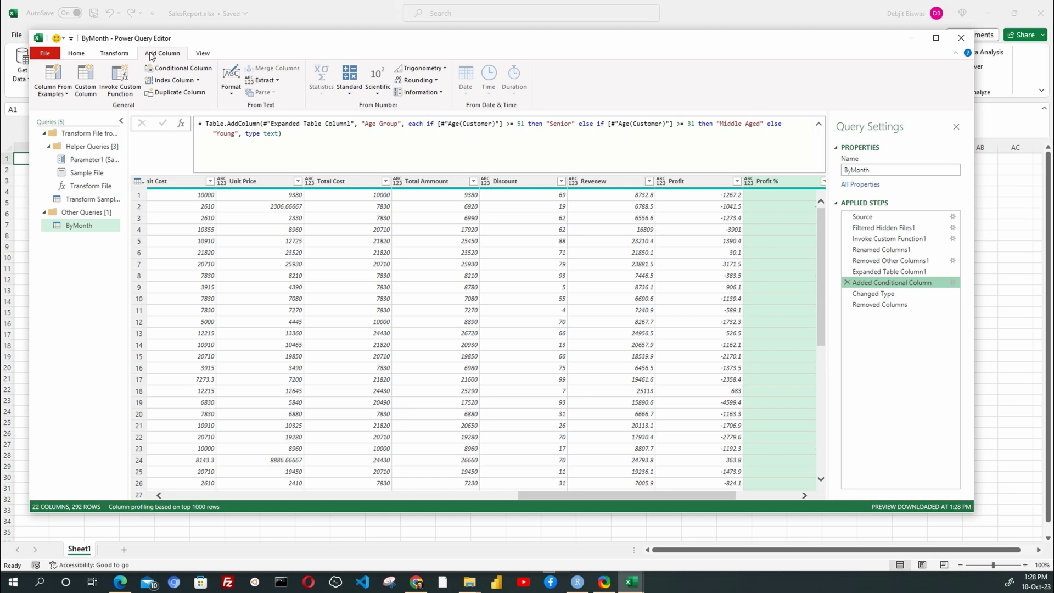
Close & Load the ByMonth query to a new sheet and check the Year column's filter values.
left_click(76, 53)
left_click(45, 72)
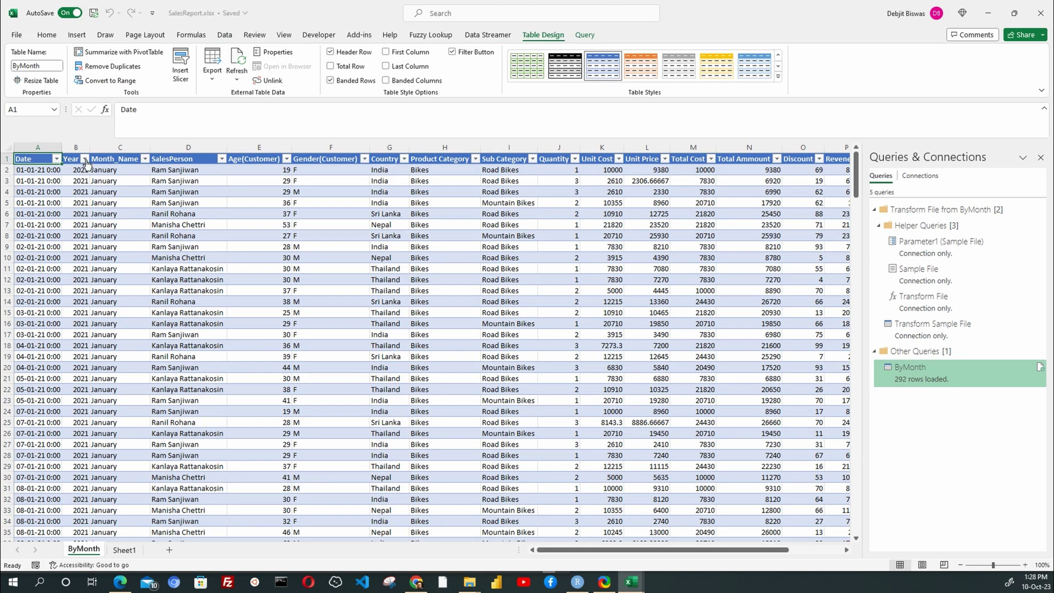
left_click(85, 159)
left_click(86, 159)
left_click(120, 181)
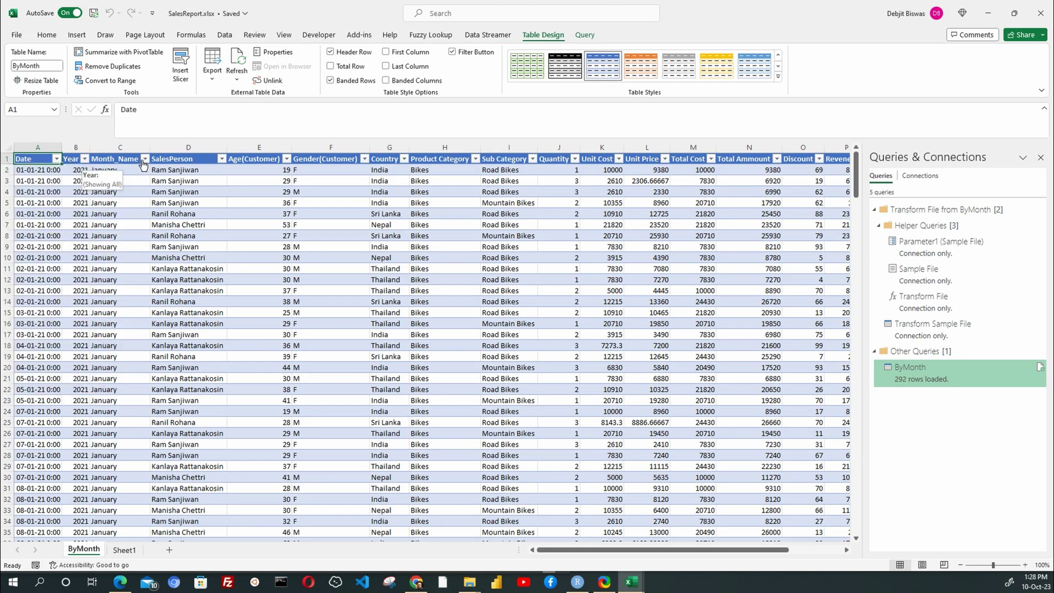
left_click(47, 35)
Run Analyze Data on the ByMonth table and scroll through its 33 suggested insights.
left_click(964, 64)
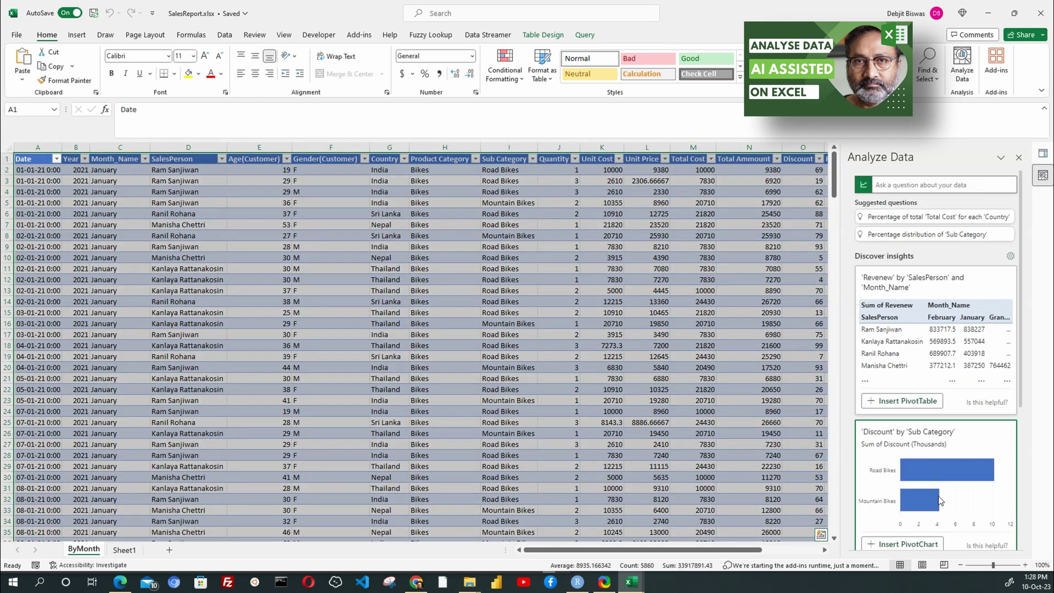
scroll(943, 493, "down", 2)
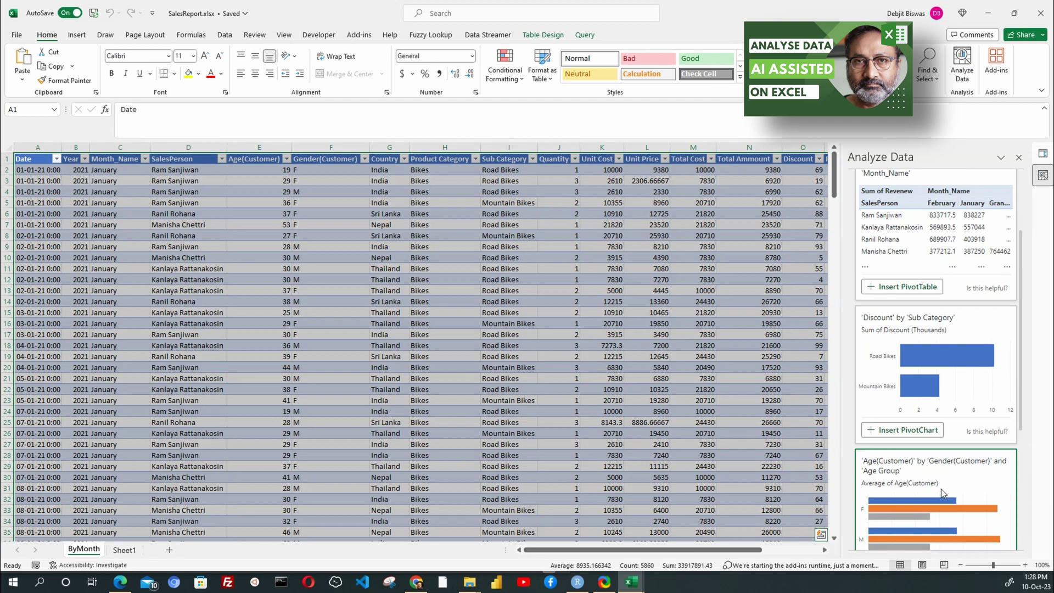
scroll(941, 489, "up", 3)
scroll(942, 488, "down", 5)
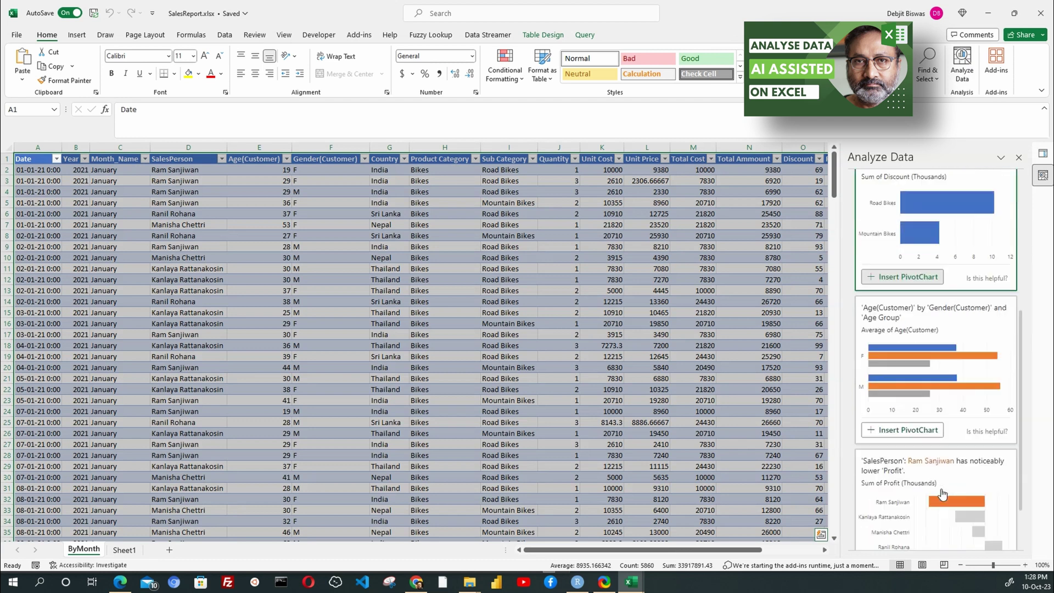
scroll(943, 493, "down", 2)
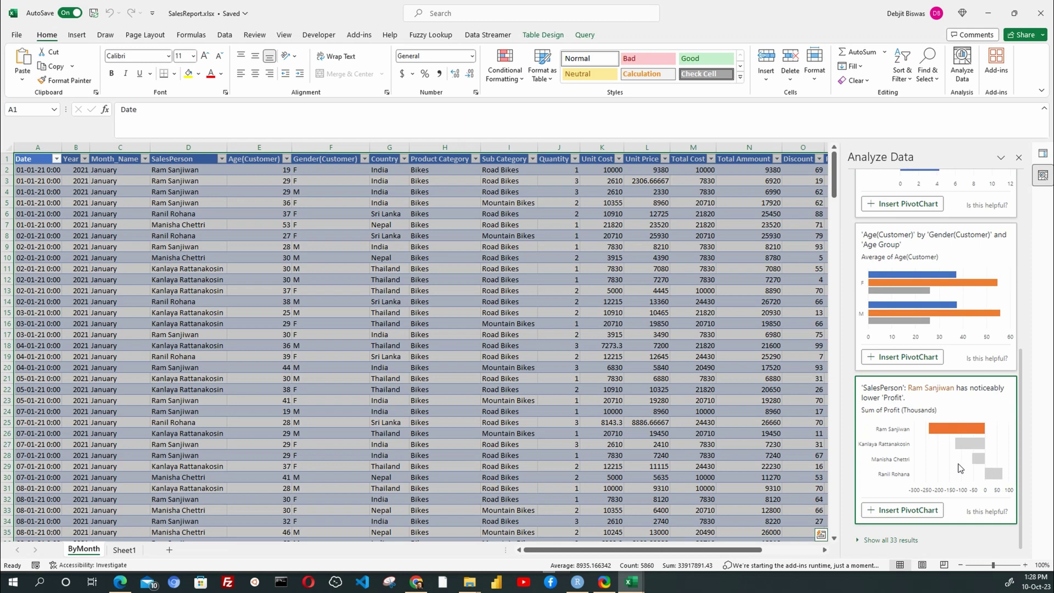
Insert the Discount by Sub Category, age by gender and Age Group, and salesperson Profit and Quantity charts.
scroll(957, 463, "up", 6)
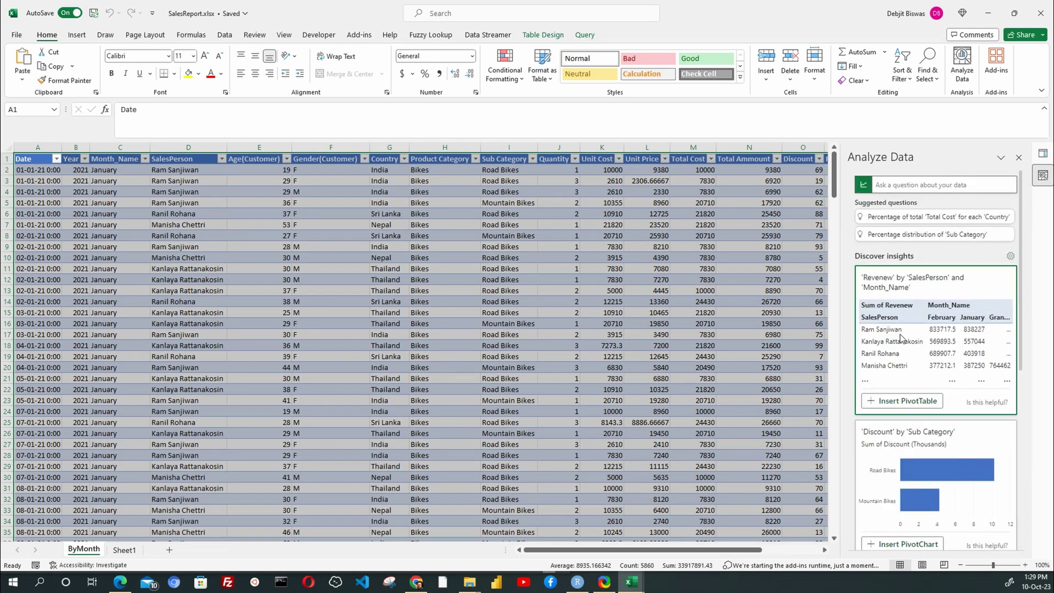
scroll(901, 274, "down", 5)
scroll(903, 294, "up", 1)
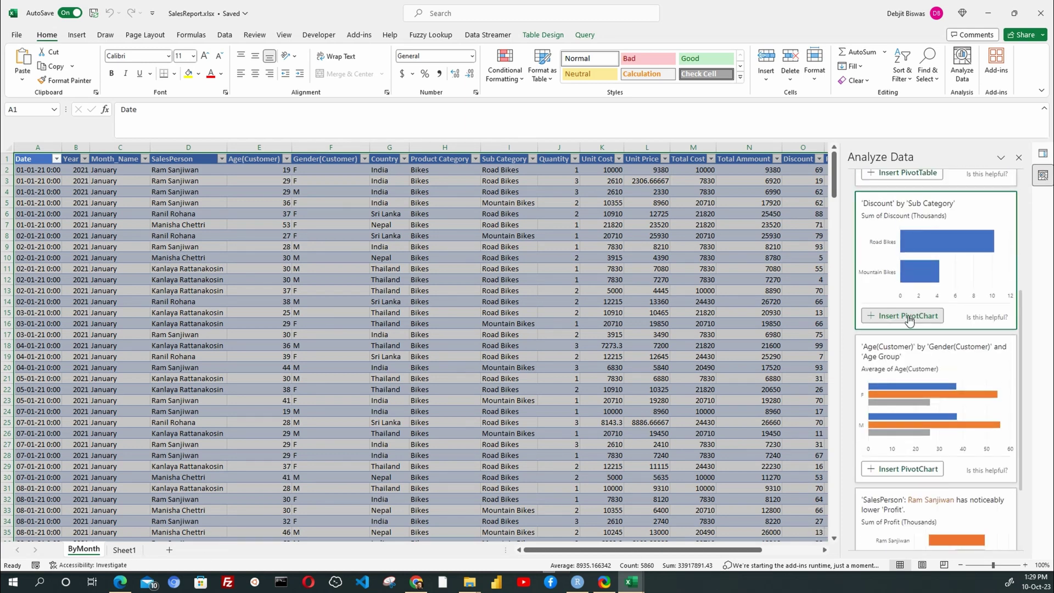
left_click(910, 317)
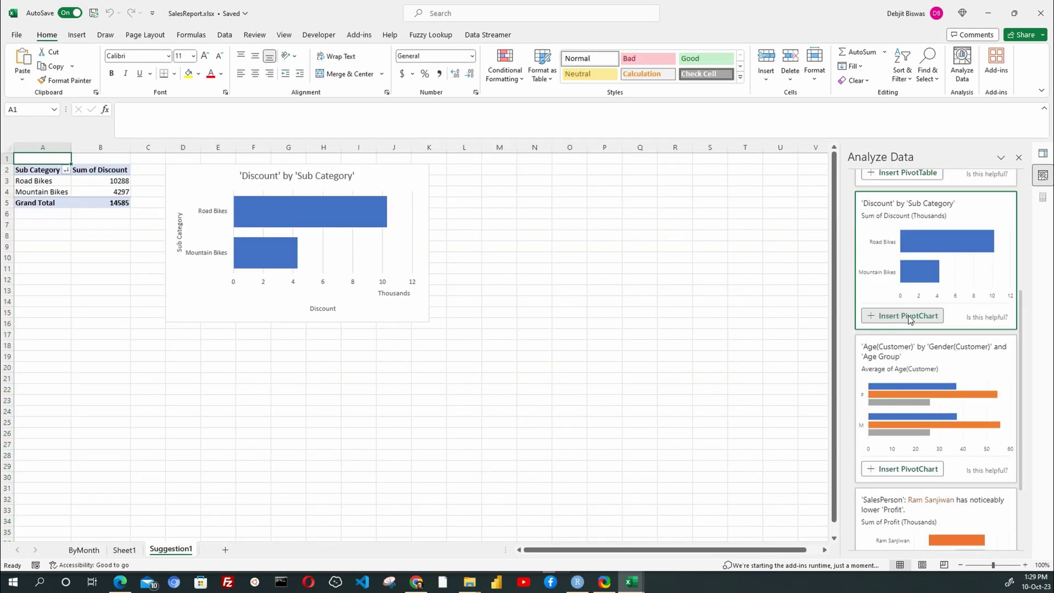
left_click(903, 470)
scroll(903, 470, "down", 2)
left_click(903, 510)
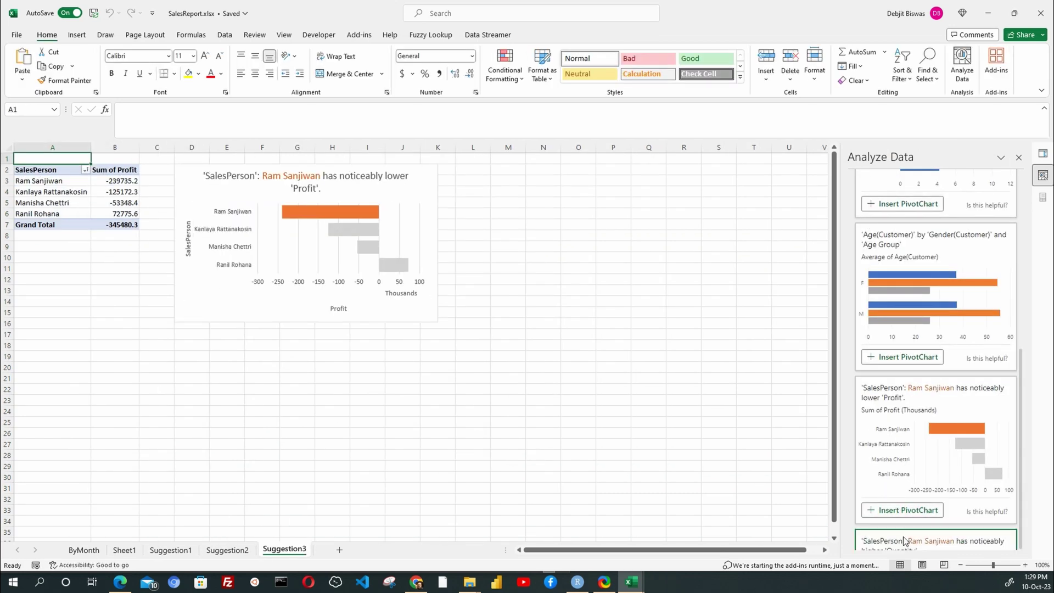
scroll(905, 540, "down", 4)
left_click(903, 435)
Insert the Road Bikes Quantity donut chart and the India Profit comparison chart.
scroll(906, 439, "down", 6)
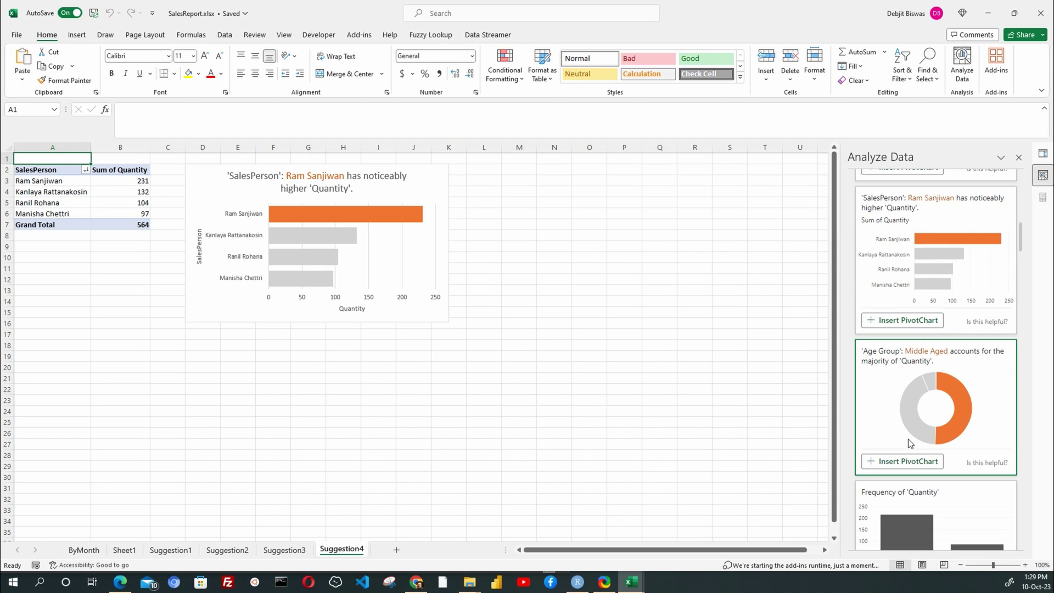
scroll(963, 379, "down", 6)
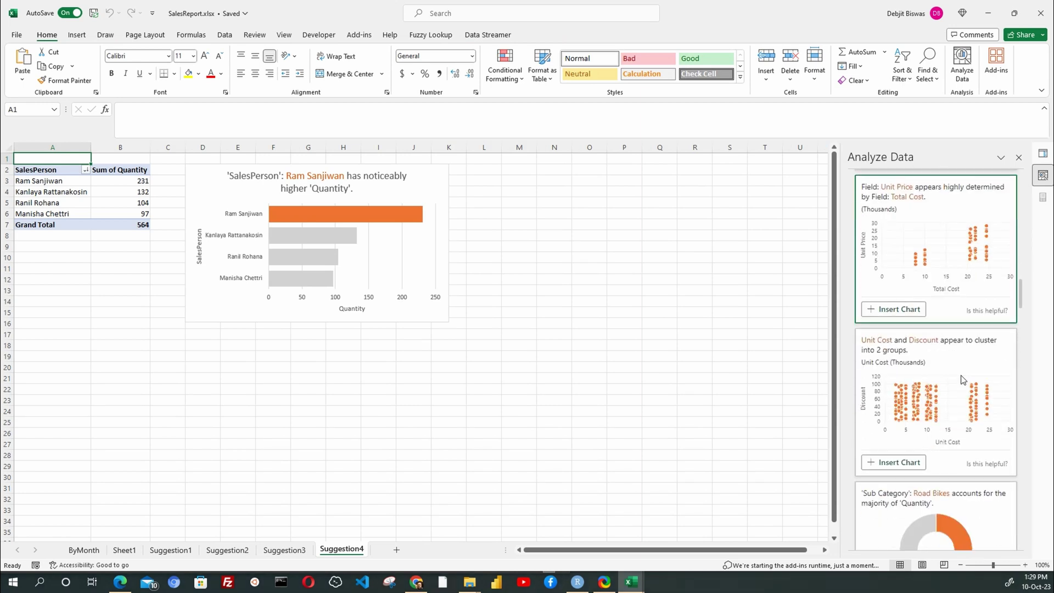
scroll(945, 411, "down", 1)
left_click(915, 434)
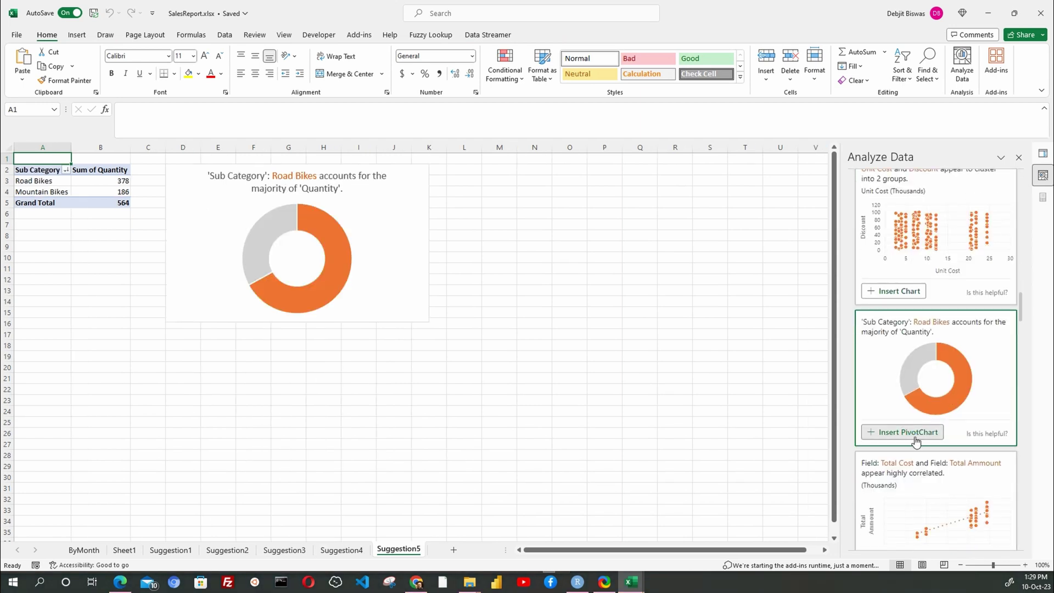
scroll(947, 485, "down", 3)
left_click(907, 499)
scroll(907, 498, "down", 4)
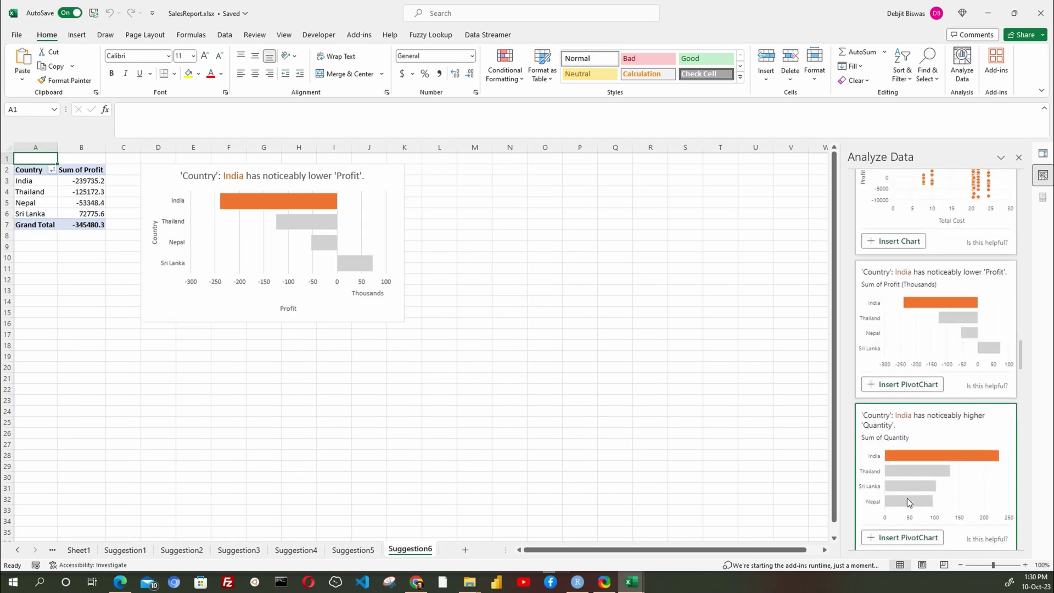
scroll(907, 499, "up", 10)
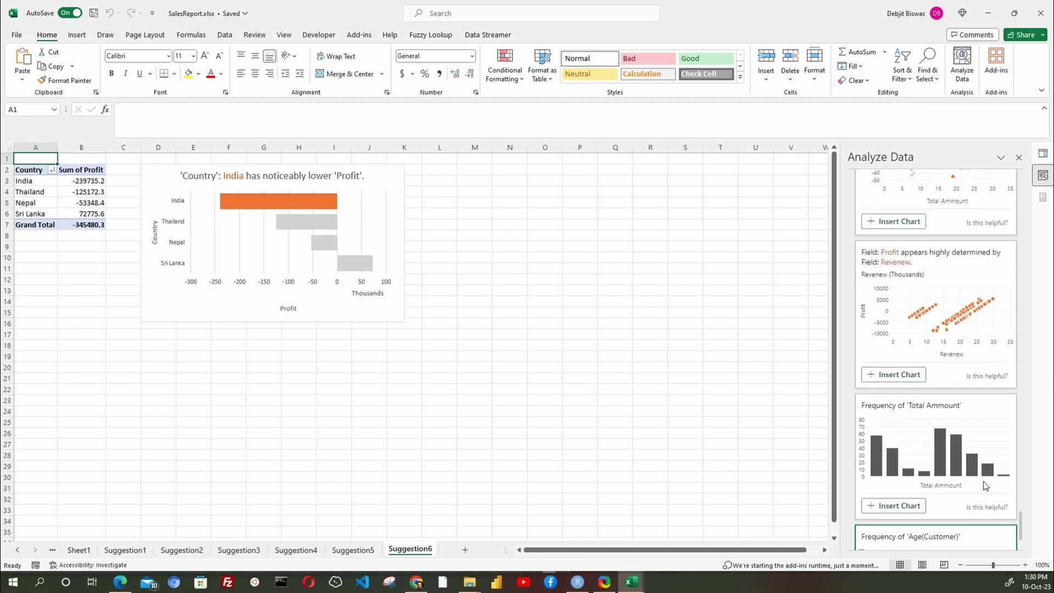
scroll(961, 220, "up", 3)
Ask 'Age Group by Profit %', insert its PivotChart, then switch to the blank Sheet1.
left_click(921, 185)
type("Age Group by Pr")
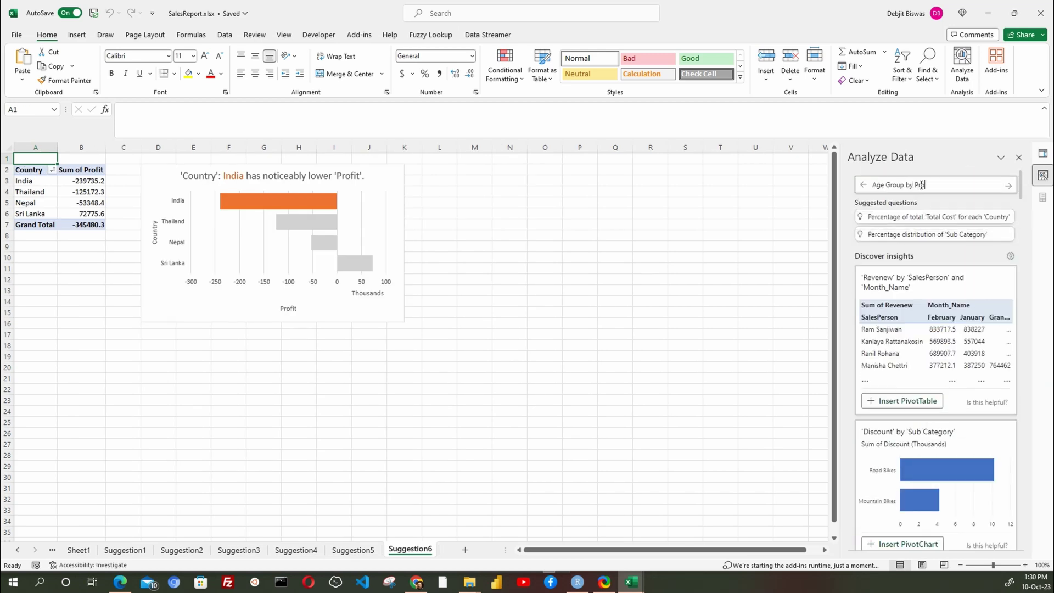
type("ofit %")
left_click(1009, 185)
left_click(896, 379)
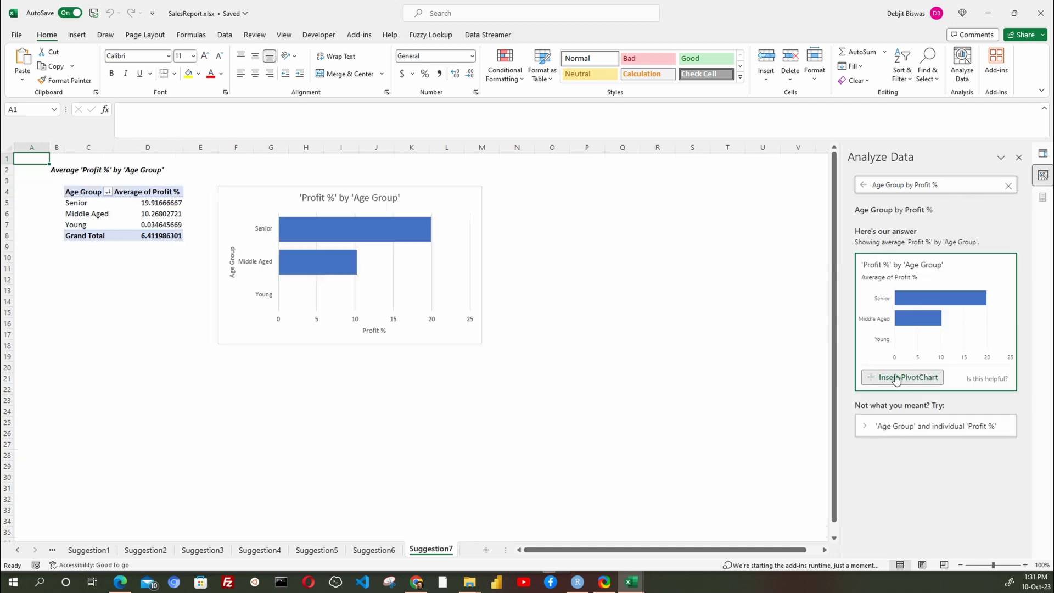
left_click(481, 377)
left_click(53, 549)
left_click(87, 549)
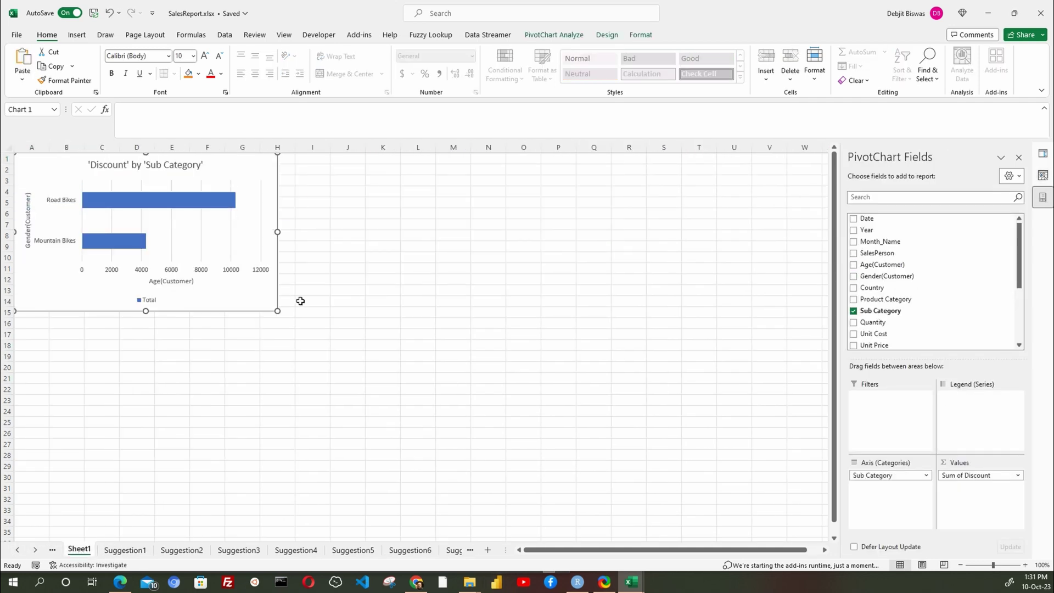
Gather the seven suggestion charts on Sheet1, rename it Report, and delete the Suggestion sheets.
left_click(365, 169)
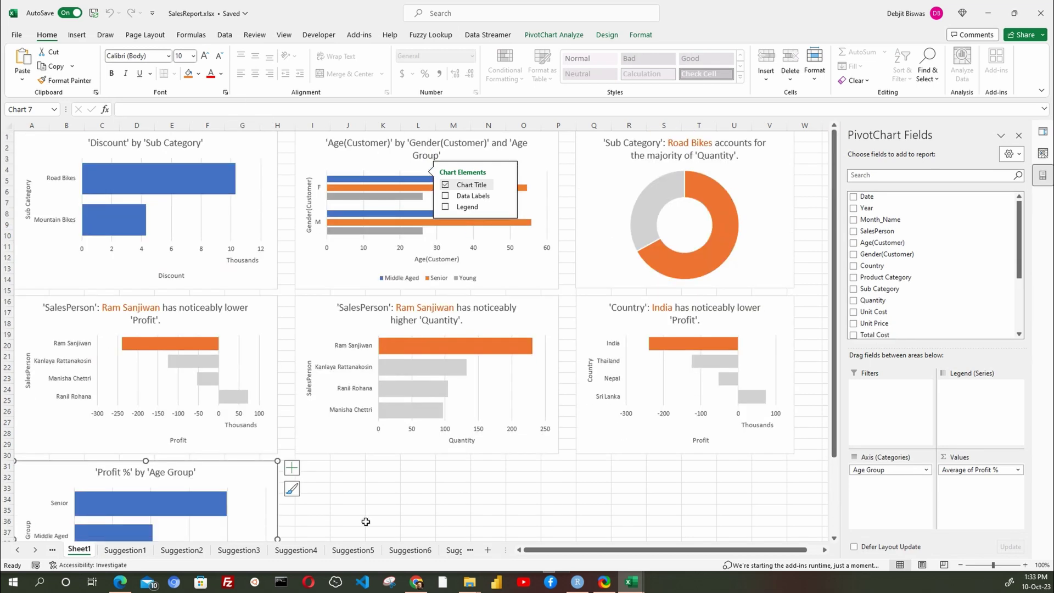
scroll(150, 461, "down", 3)
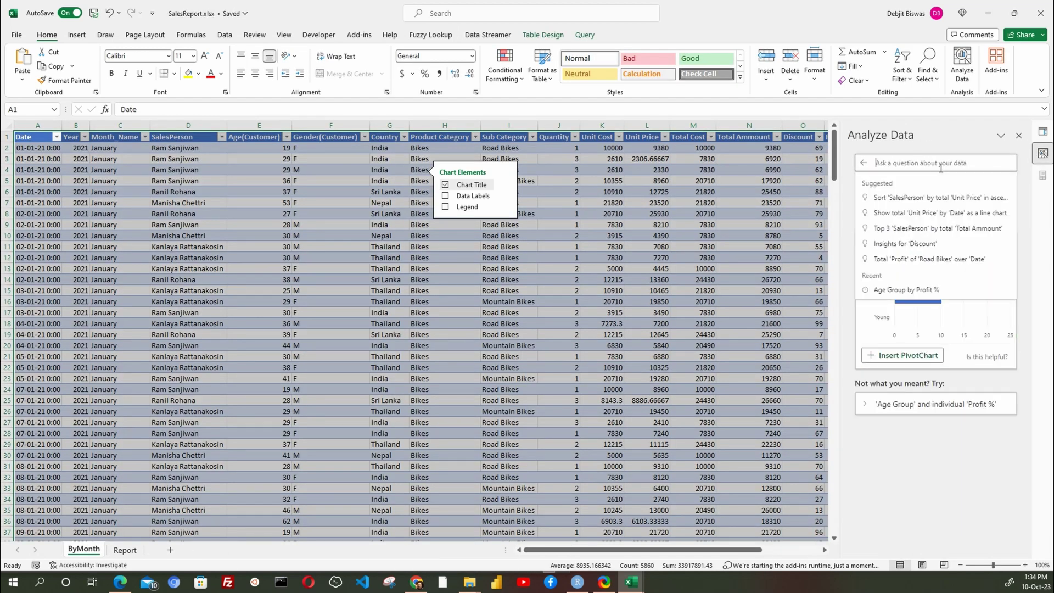
Ask 'Year, Month_Name by Total Ammount', insert the resulting PivotTable, and copy it.
type("Year, Month_Name by")
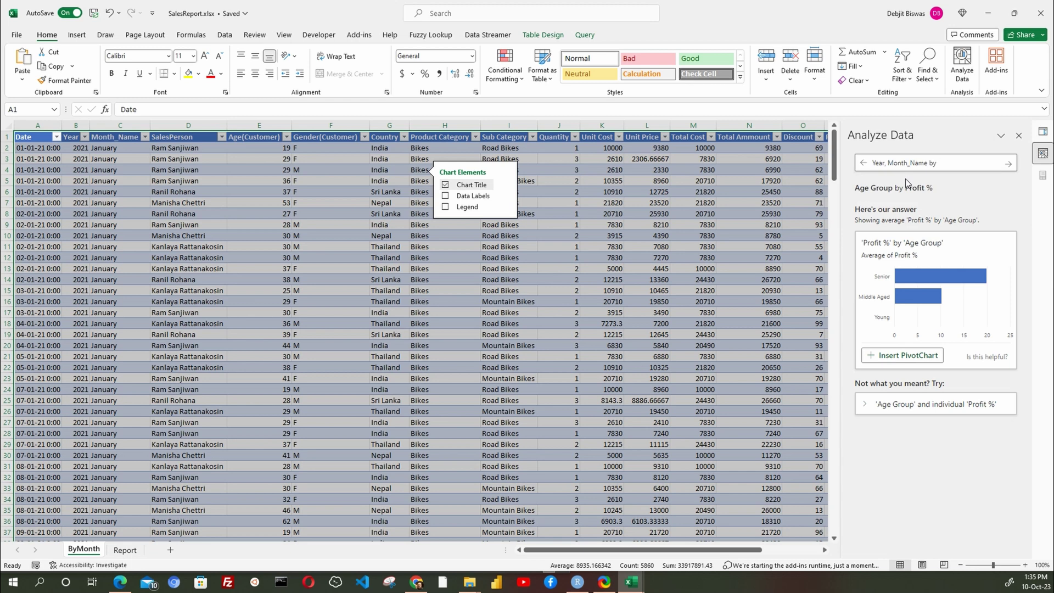
type(" Sum o")
key("BackSpace")
key("BackSpace")
key("BackSpace")
key("BackSpace")
key("BackSpace")
key("BackSpace")
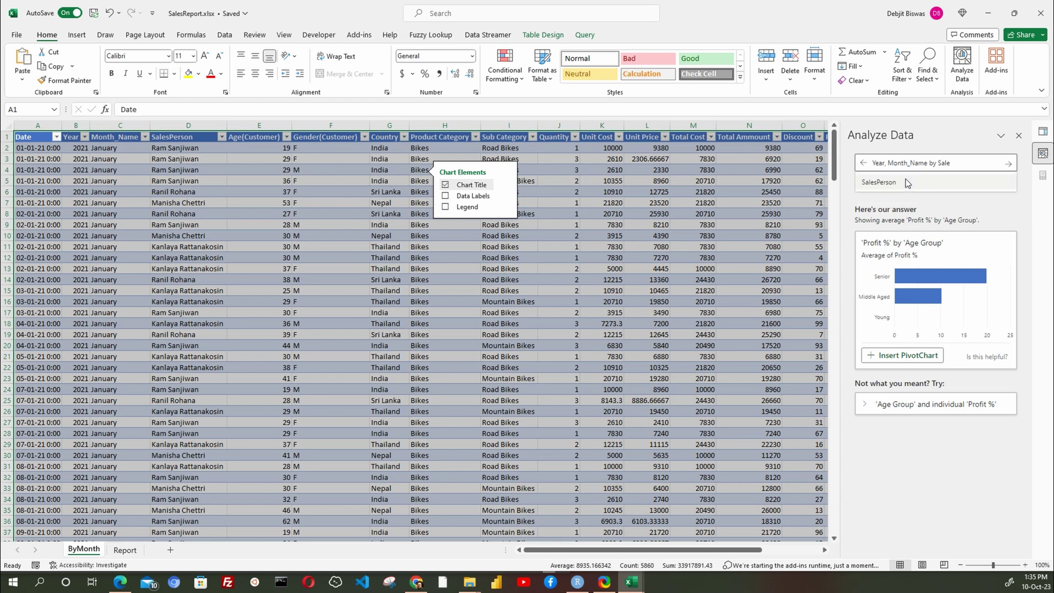
type("Tot")
left_click(907, 198)
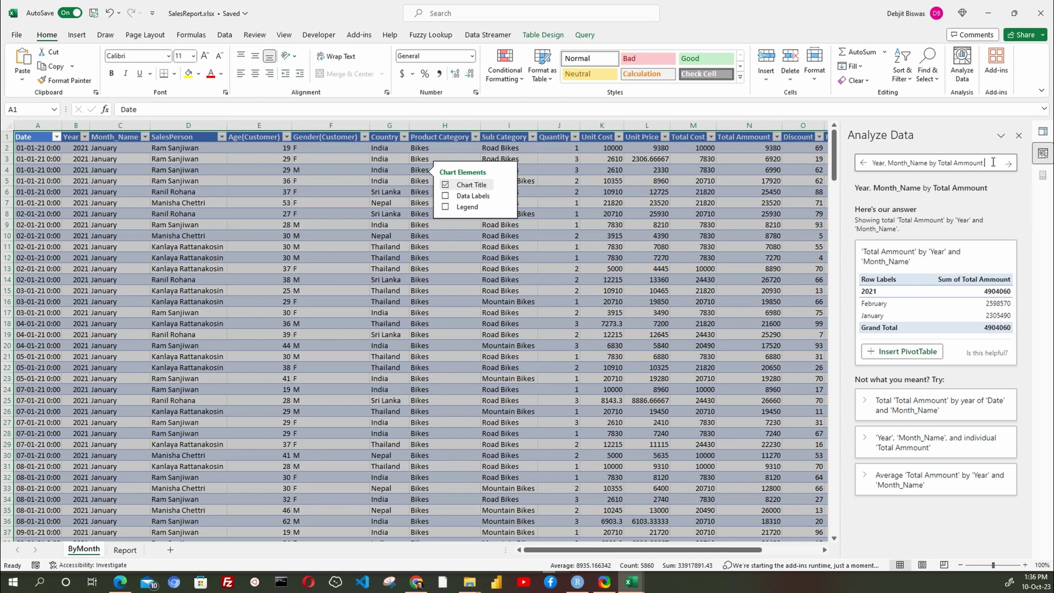
left_click(902, 352)
key("ctrl+a")
key("ctrl+c")
On Report, move and widen the Country profit chart and paste the pivot table at Q16.
left_click(125, 550)
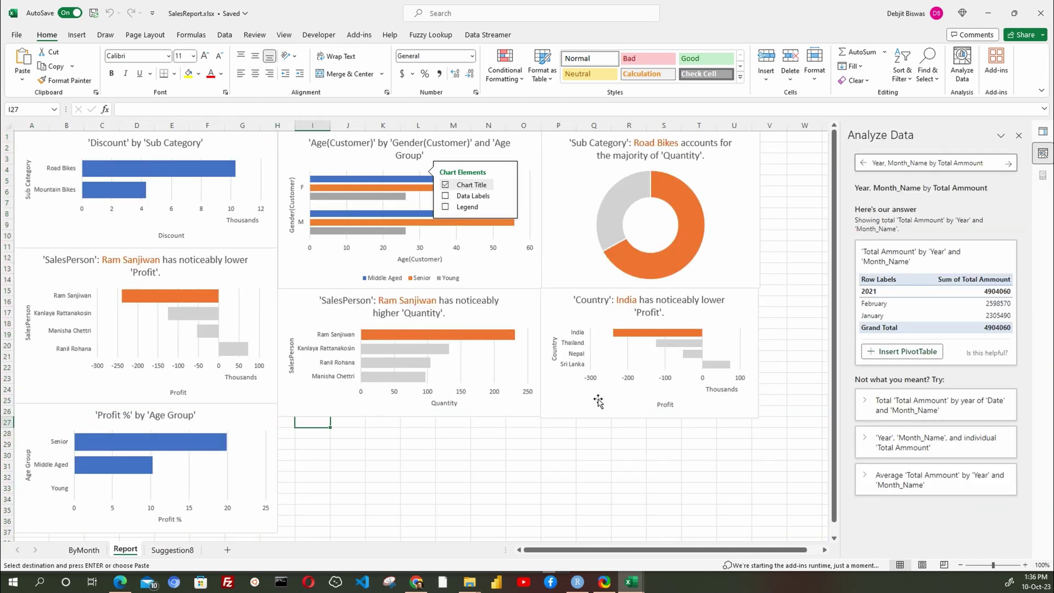
left_click_drag(598, 402, 407, 502)
scroll(407, 501, "down", 2)
left_click_drag(494, 445, 539, 410)
left_click(594, 235)
key("ctrl+v")
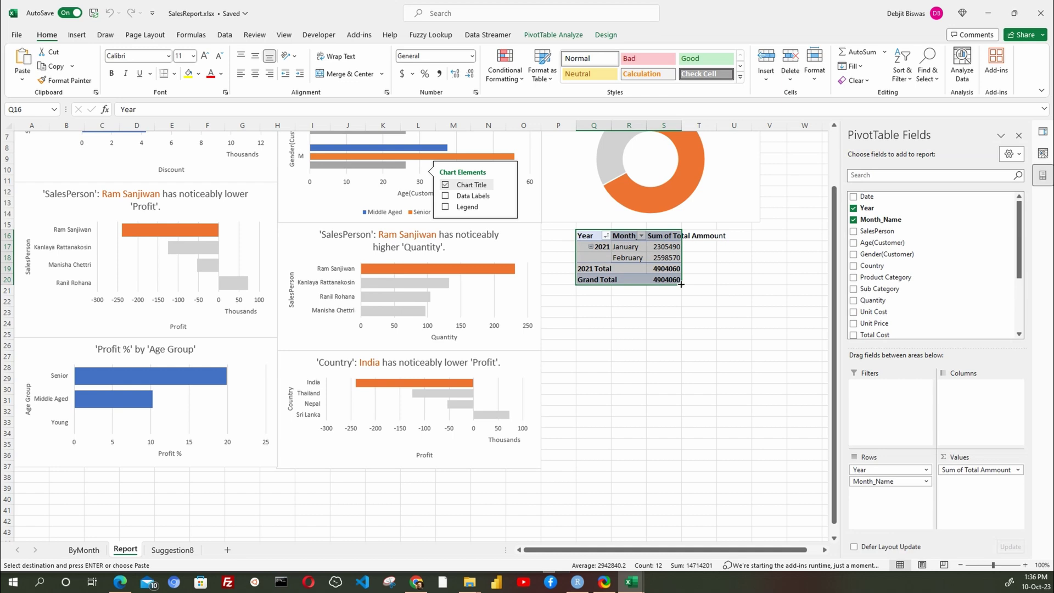
left_click(748, 283)
left_click(768, 141)
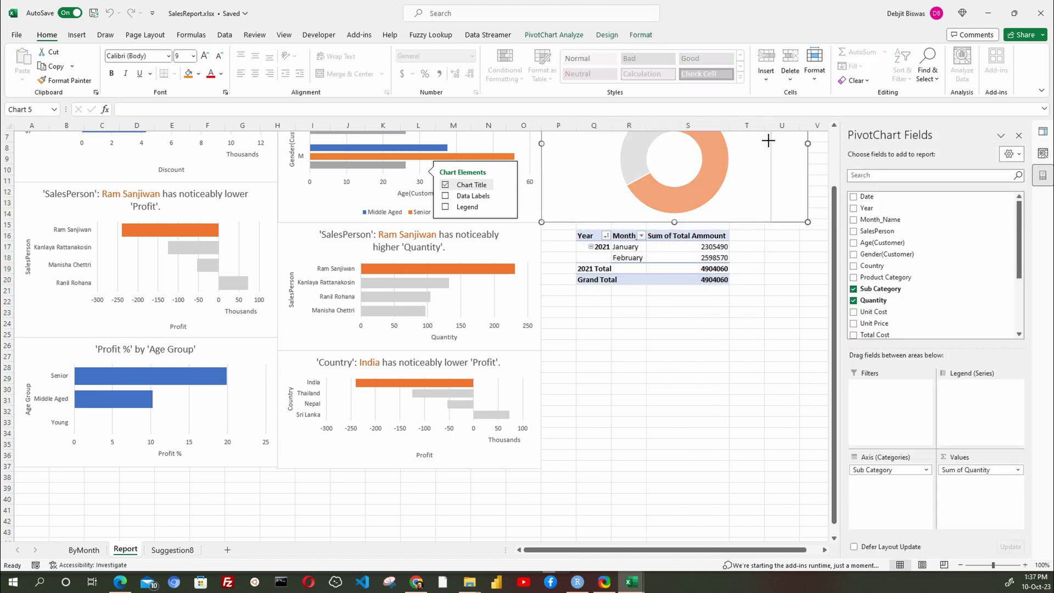
left_click(681, 401)
key("ctrl+Page_Up")
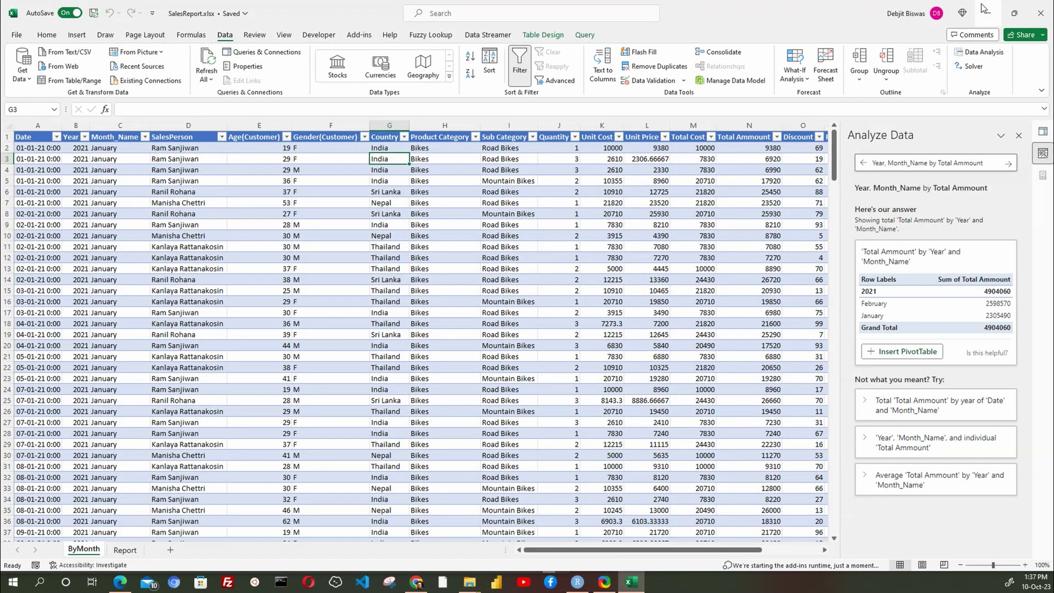
Move Salesforcourse_2021_03 through 2022_12 from SalesData into the ByMonth folder, then return to Excel.
left_click(986, 11)
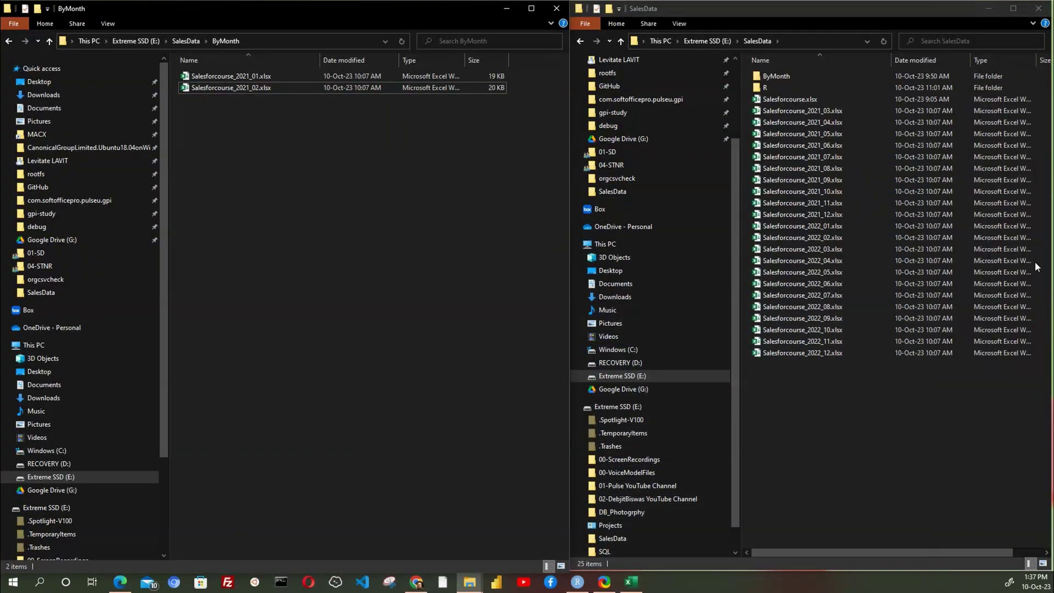
left_click_drag(872, 410, 339, 222)
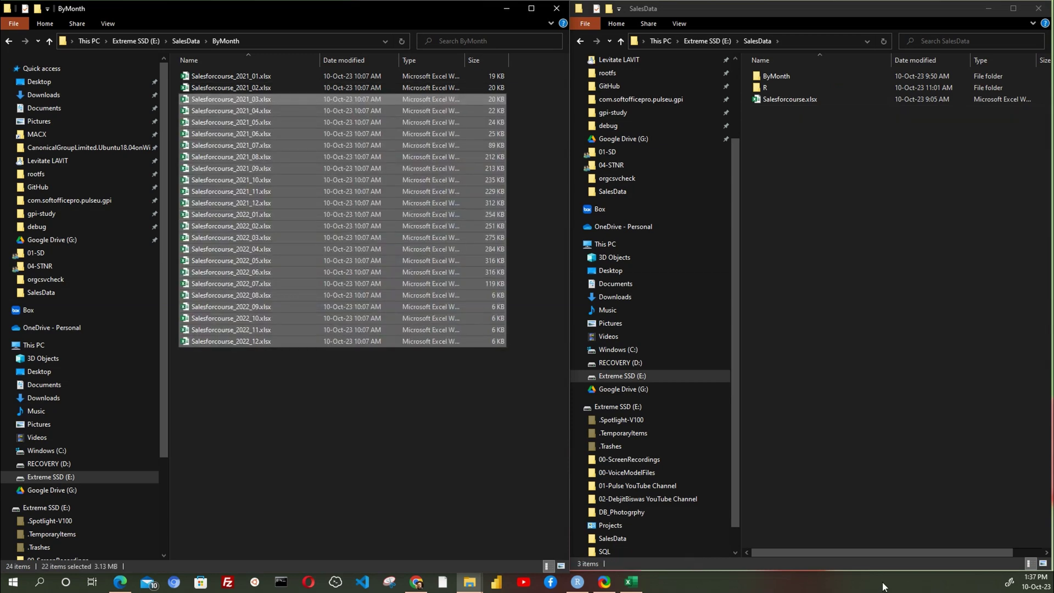
left_click(631, 583)
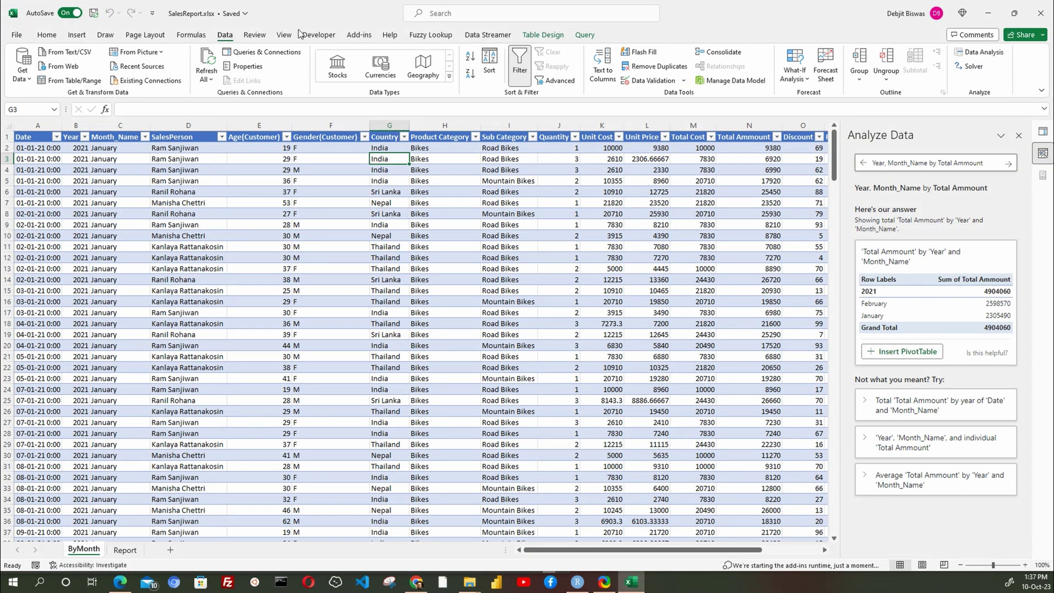
Refresh All so the ByMonth query reloads 34,871 rows covering every month of 2021 and 2022.
left_click(202, 62)
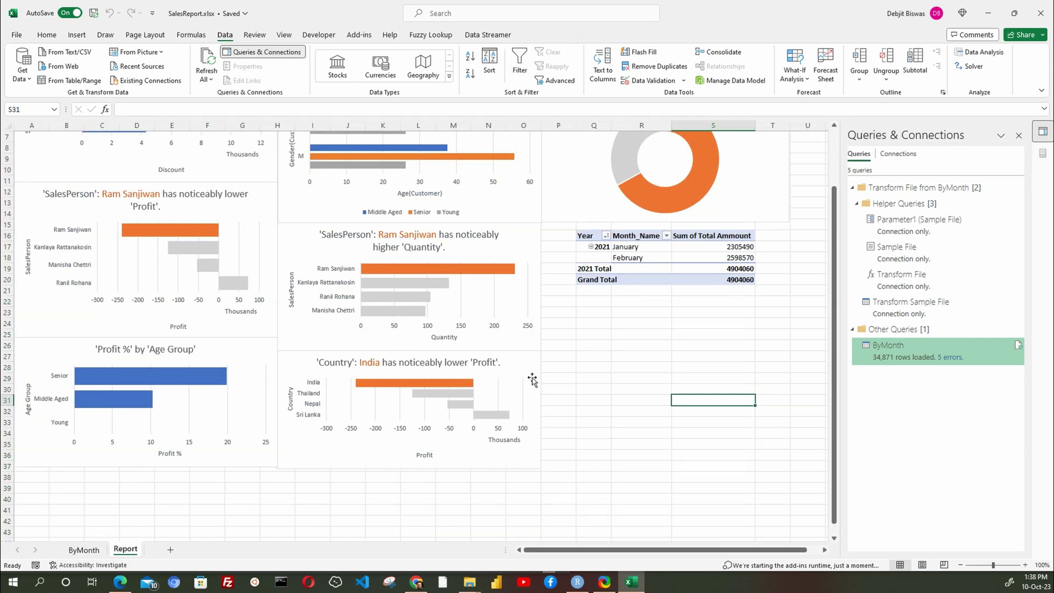
scroll(533, 379, "up", 2)
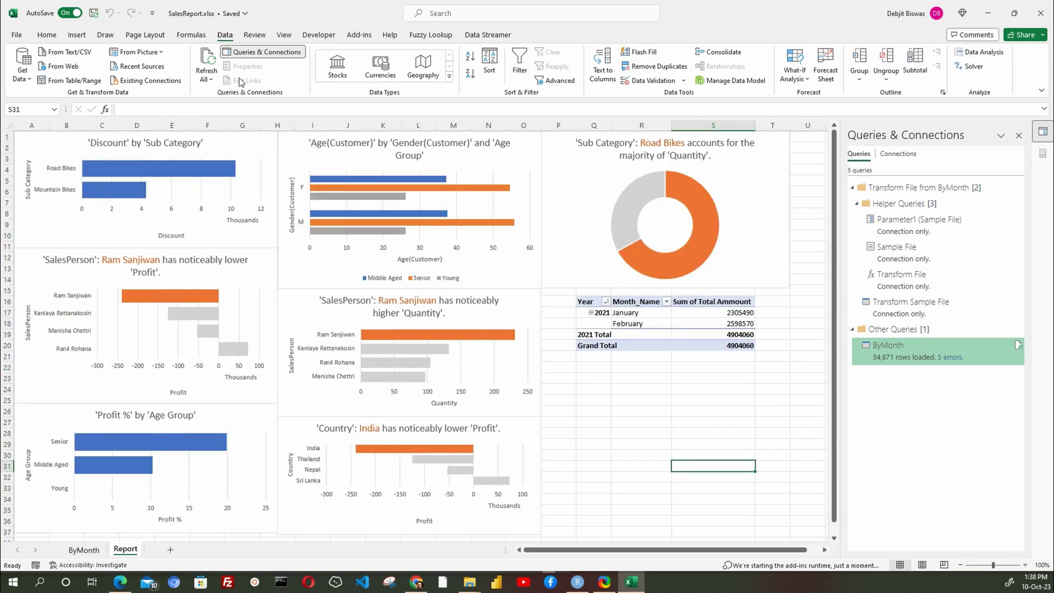
left_click(208, 62)
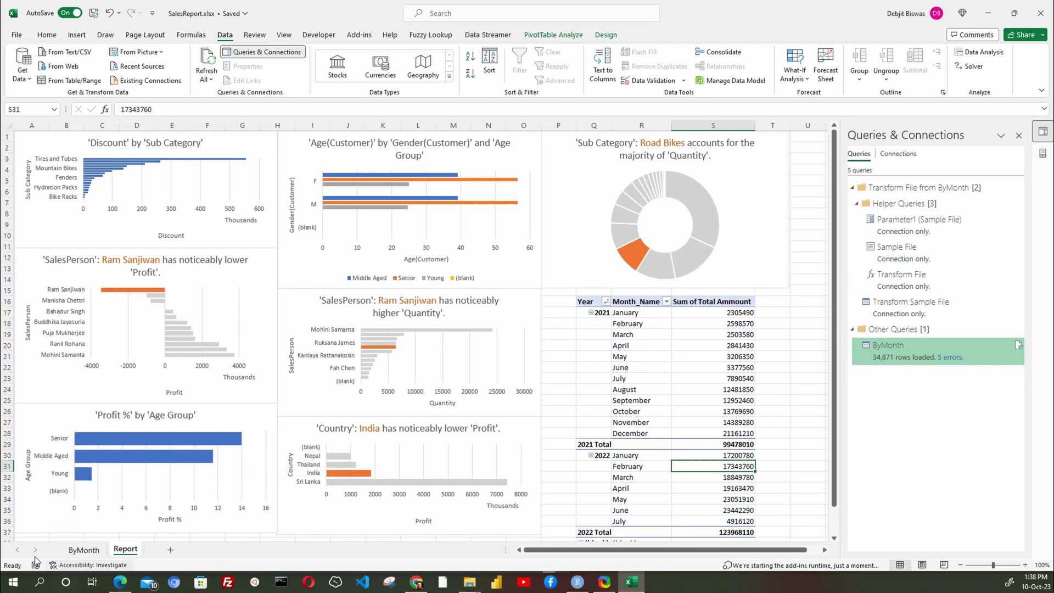
left_click(85, 551)
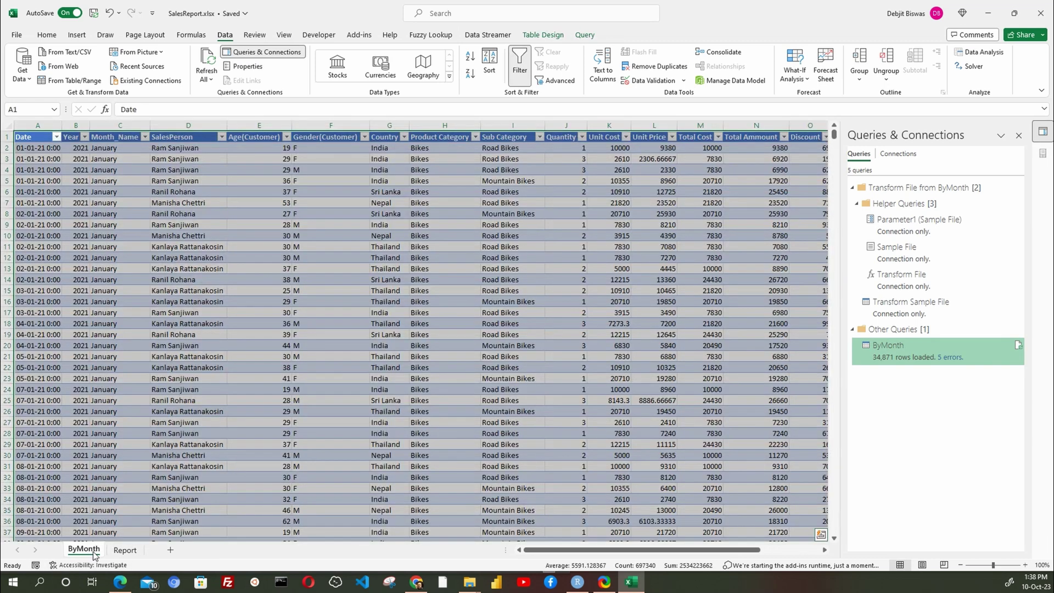
left_click(125, 550)
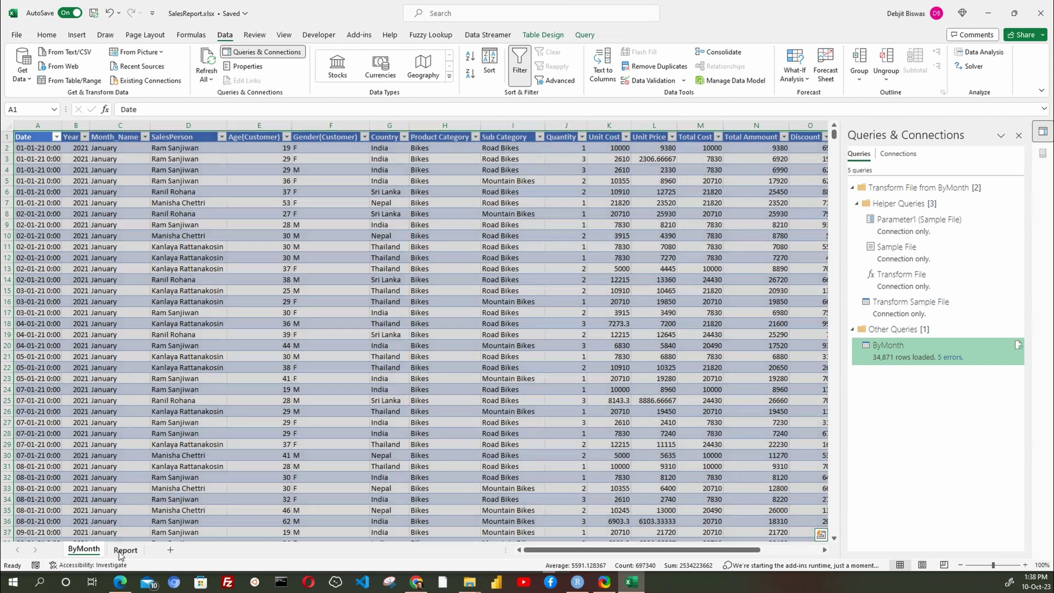
scroll(711, 358, "down", 3)
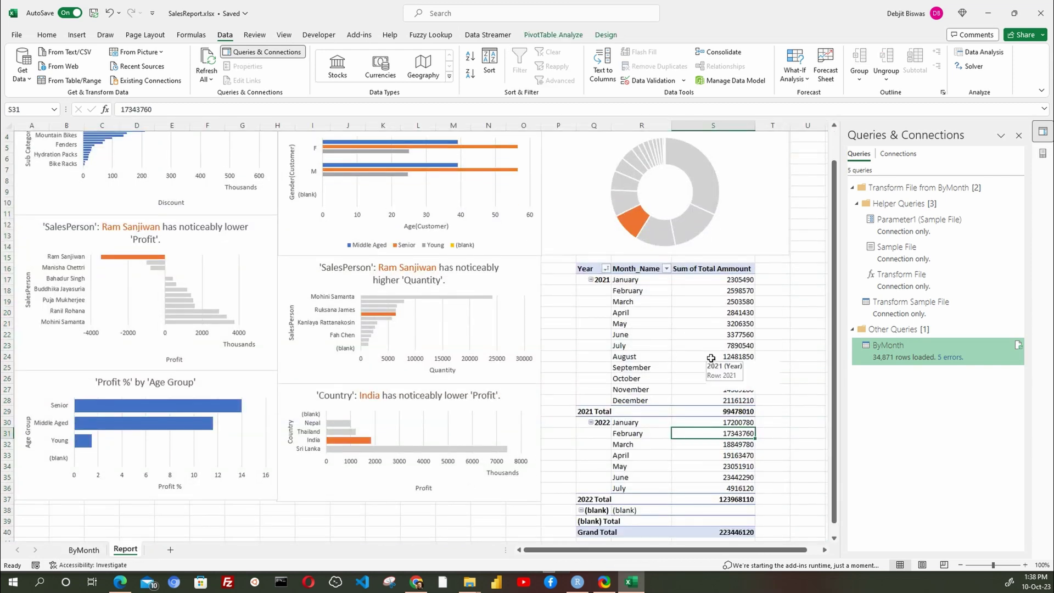
left_click(620, 489)
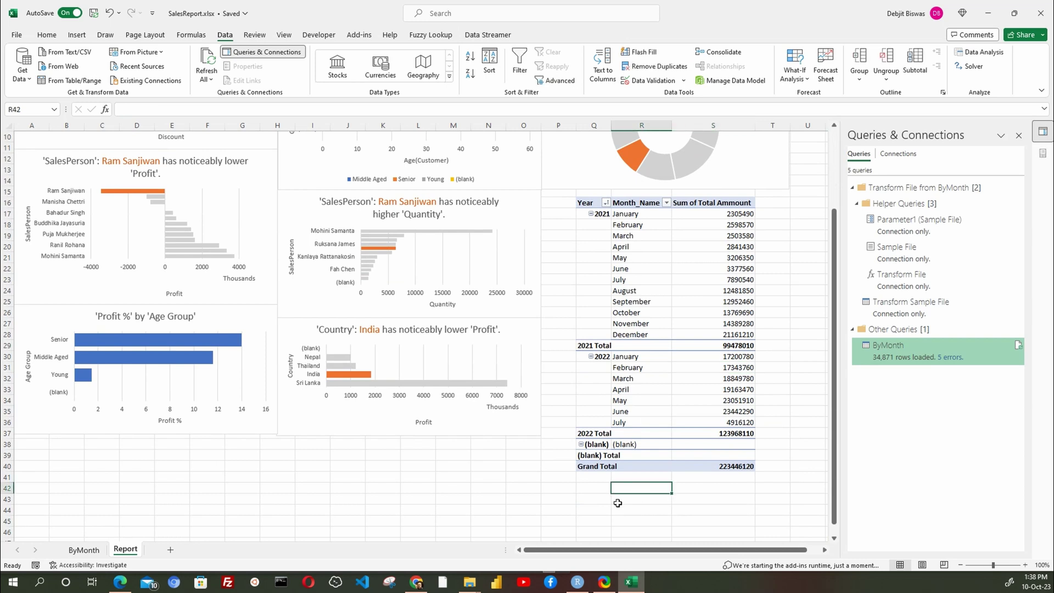
left_click(590, 498)
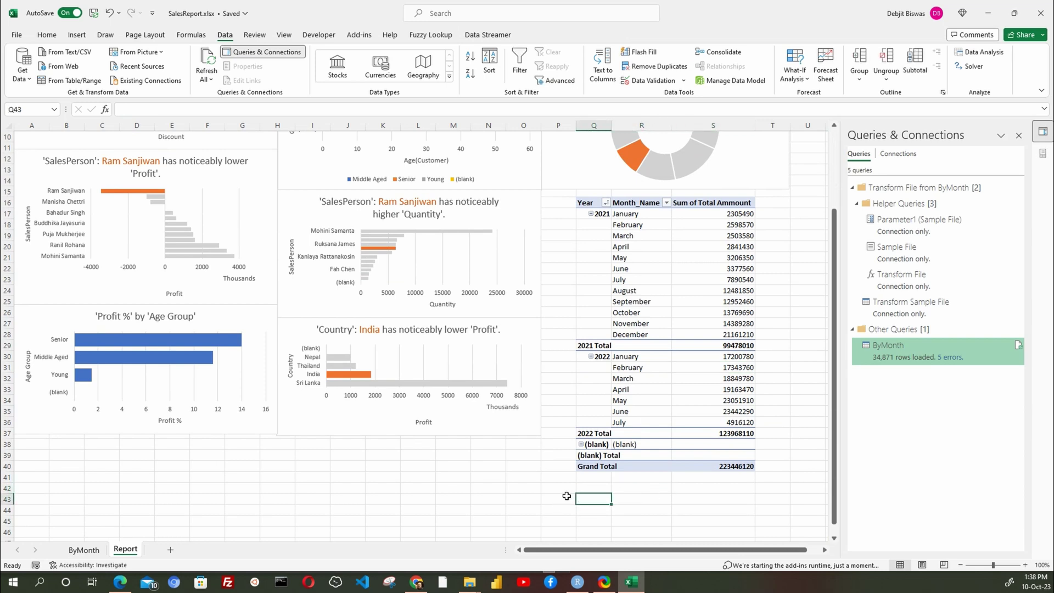
left_click(68, 467)
scroll(81, 473, "up", 3)
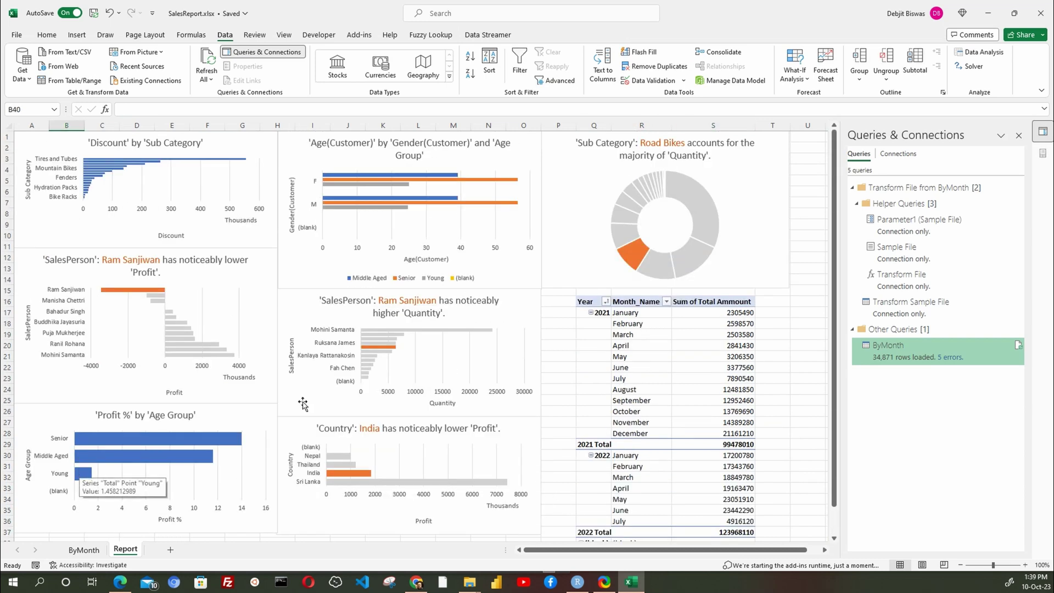